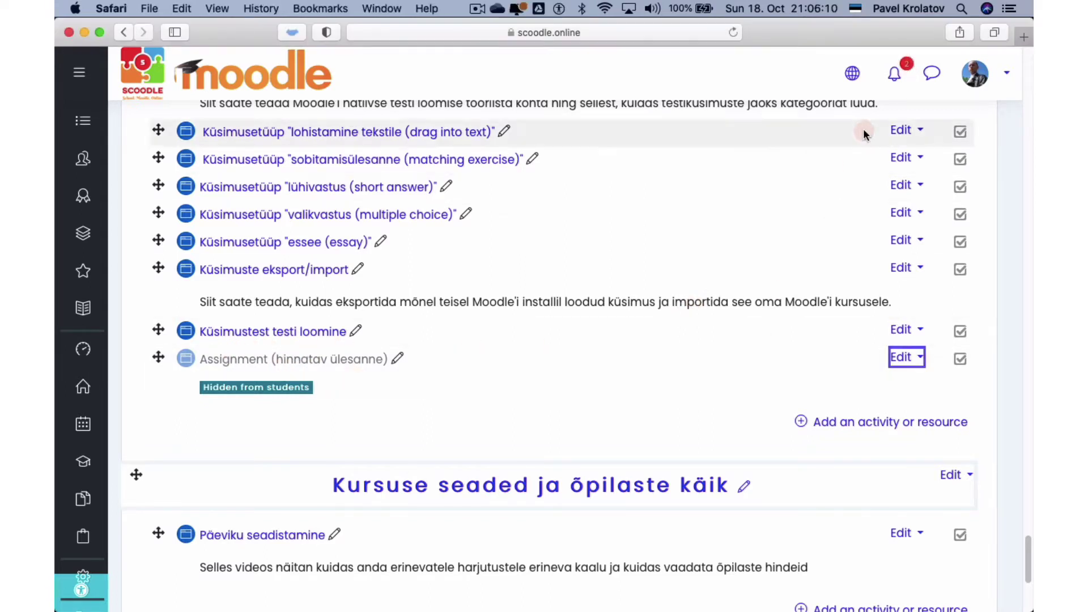
# Step: Switch the site's interface language to Estonian
pyautogui.click(852, 73)
pyautogui.click(791, 115)
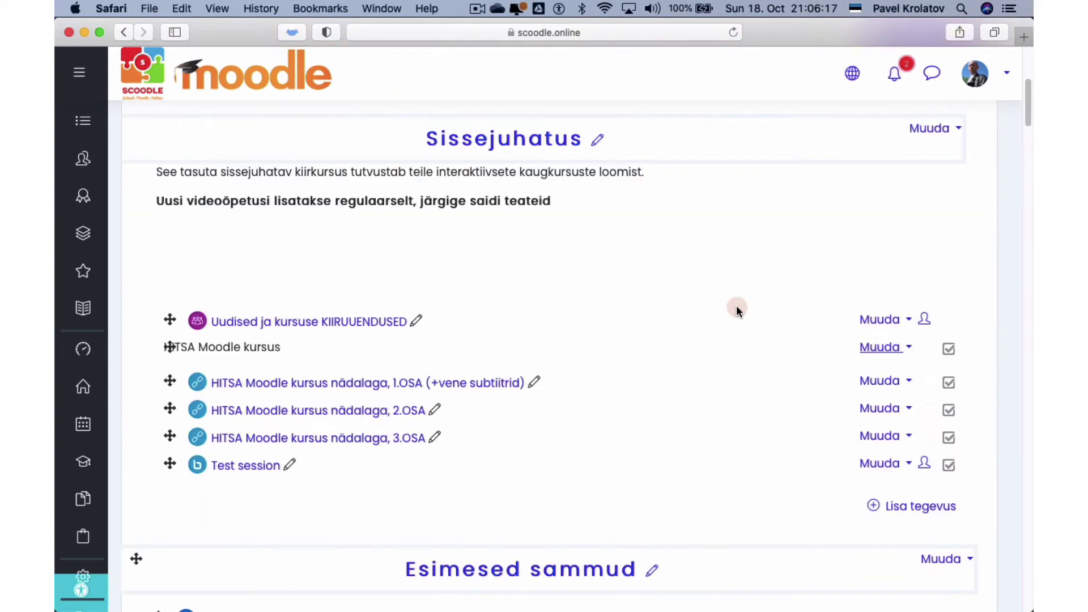
# Step: Delete the hidden "Assignment (hinnatav ülesanne)" item from the course section above "Kursuse seaded ja õpilaste käik" and confirm the deletion
pyautogui.scroll(-15, 736, 306)
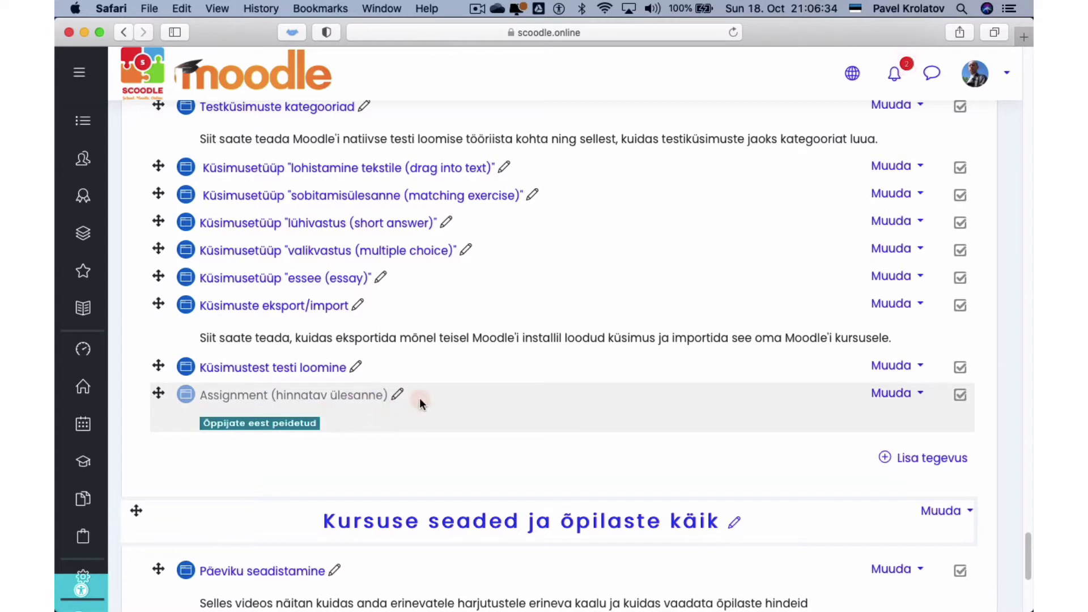
pyautogui.click(920, 395)
pyautogui.click(822, 536)
pyautogui.click(686, 182)
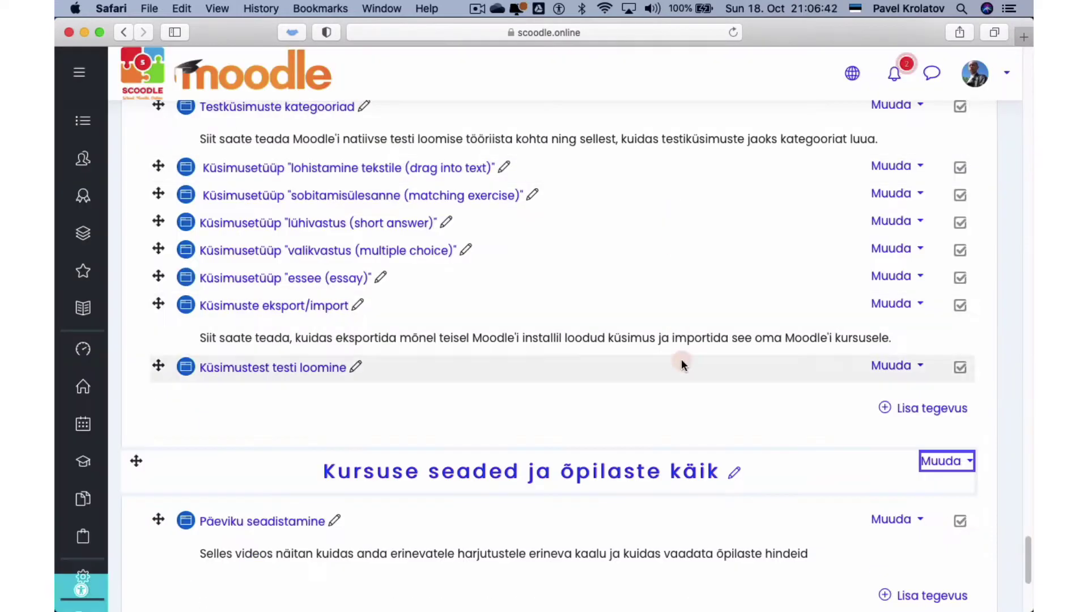
# Step: Add a new Ülesanne activity to the same course section, finding it by searching the activities for "assignm"
pyautogui.click(921, 409)
pyautogui.write('assign')
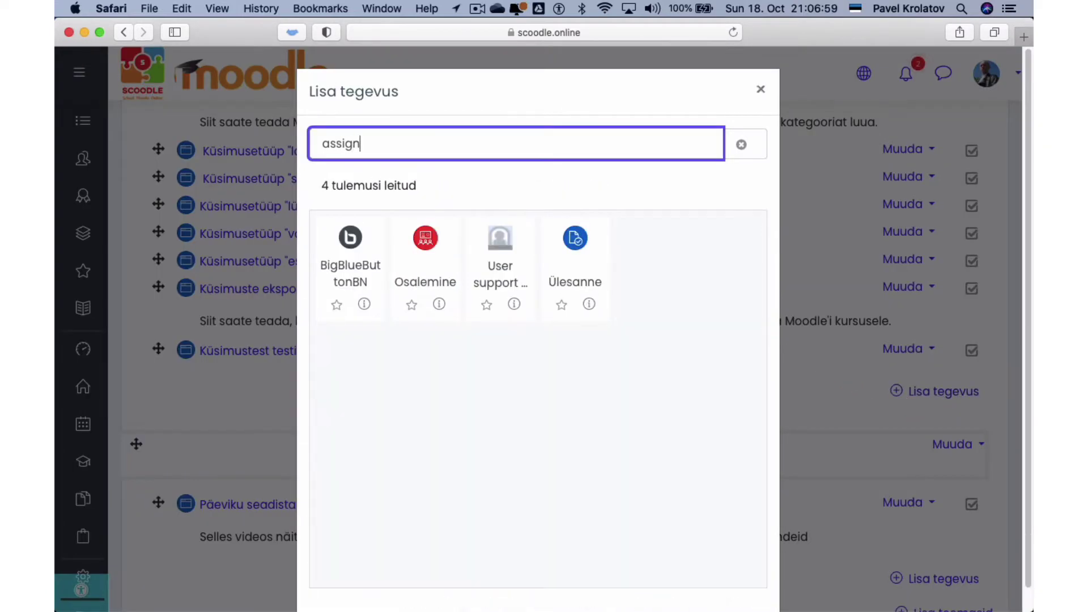
pyautogui.write('m')
pyautogui.click(344, 240)
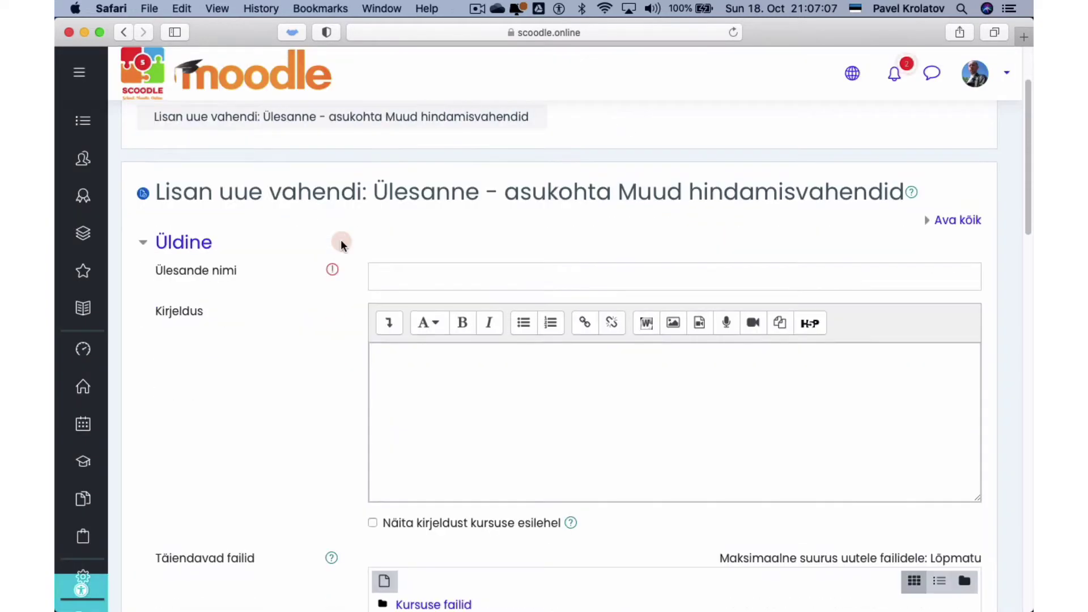
# Step: Examine the assignment's Üldine settings, including the required name, the description and the additional files area
pyautogui.scroll(-1, 341, 244)
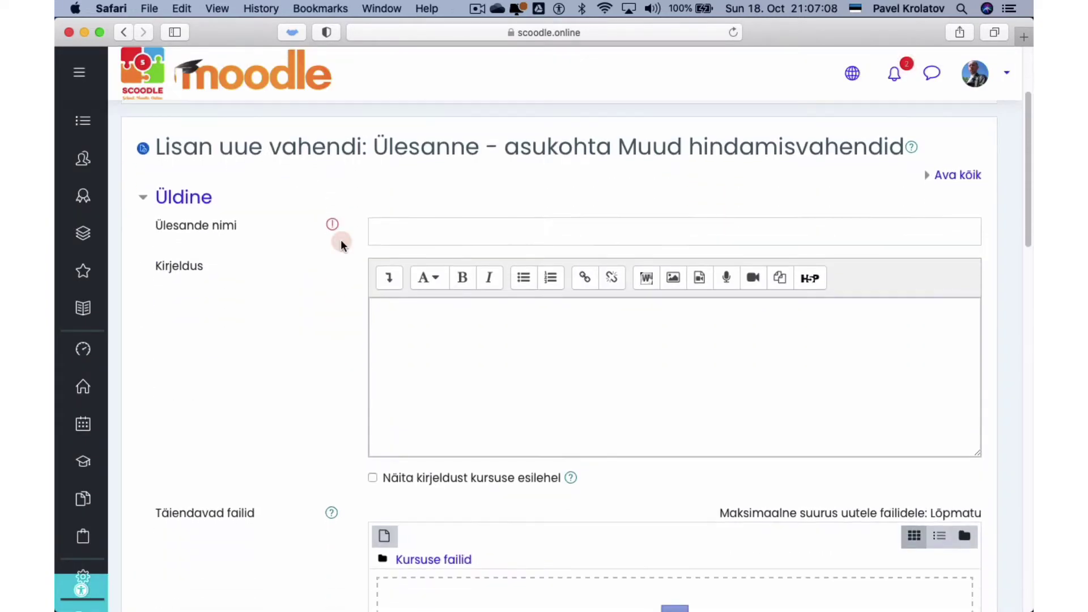
pyautogui.click(405, 225)
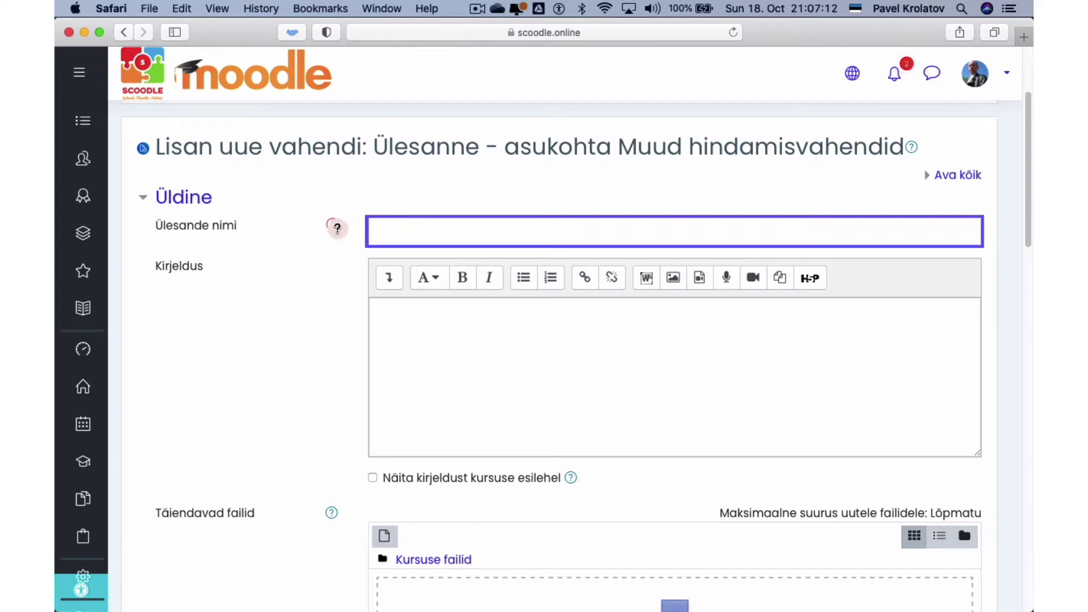
pyautogui.scroll(-2, 391, 289)
pyautogui.click(410, 257)
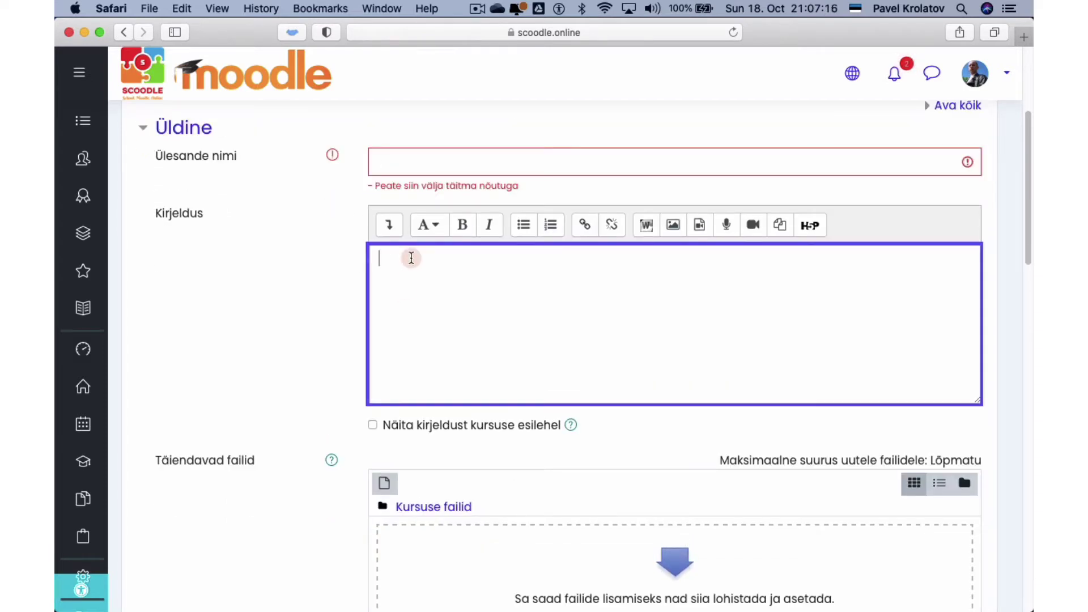
pyautogui.scroll(-3, 412, 258)
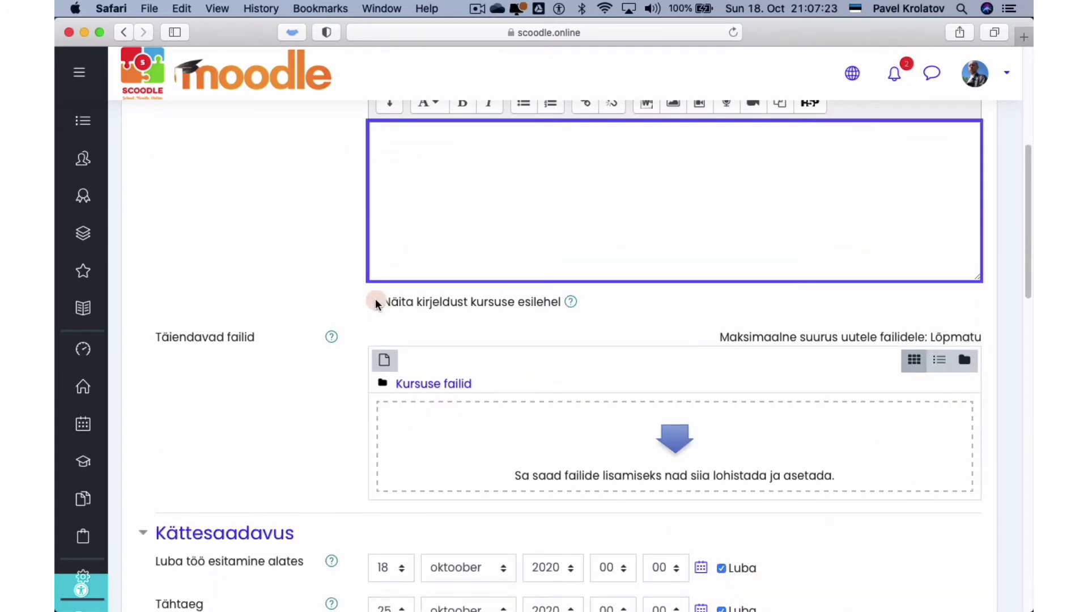
pyautogui.scroll(-4, 375, 298)
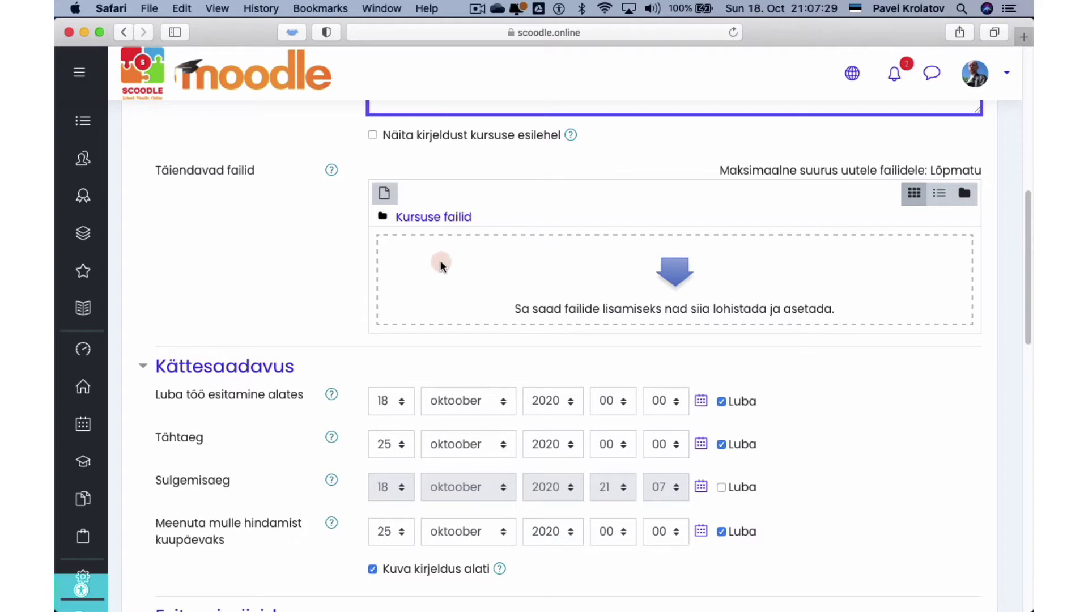
# Step: Examine the Kättesaadavus dates and read the help texts for Tähtaeg and Sulgemisaeg
pyautogui.scroll(-3, 440, 260)
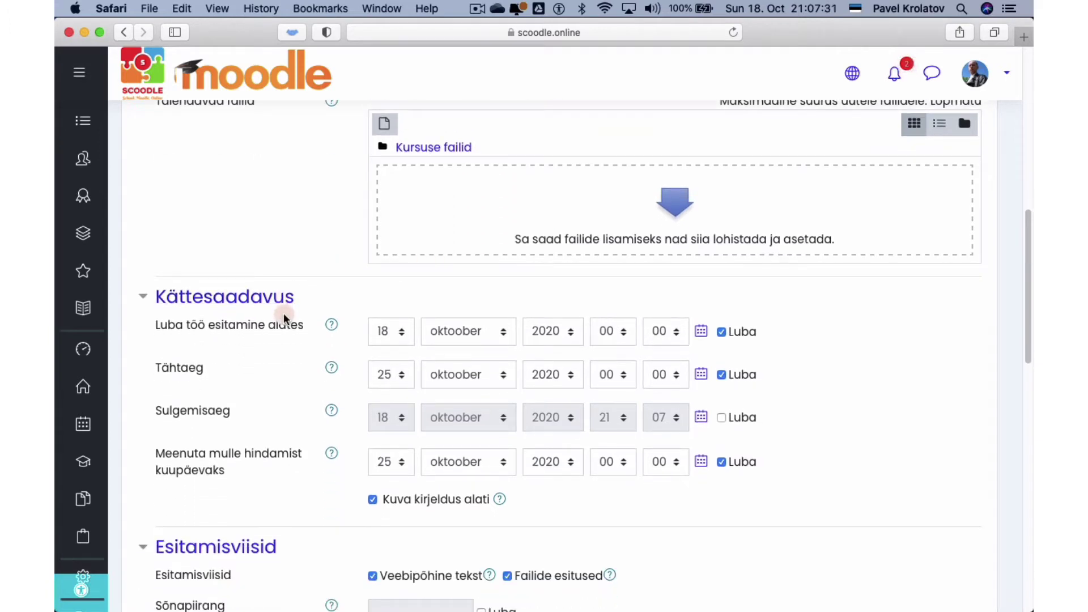
pyautogui.scroll(-1, 283, 318)
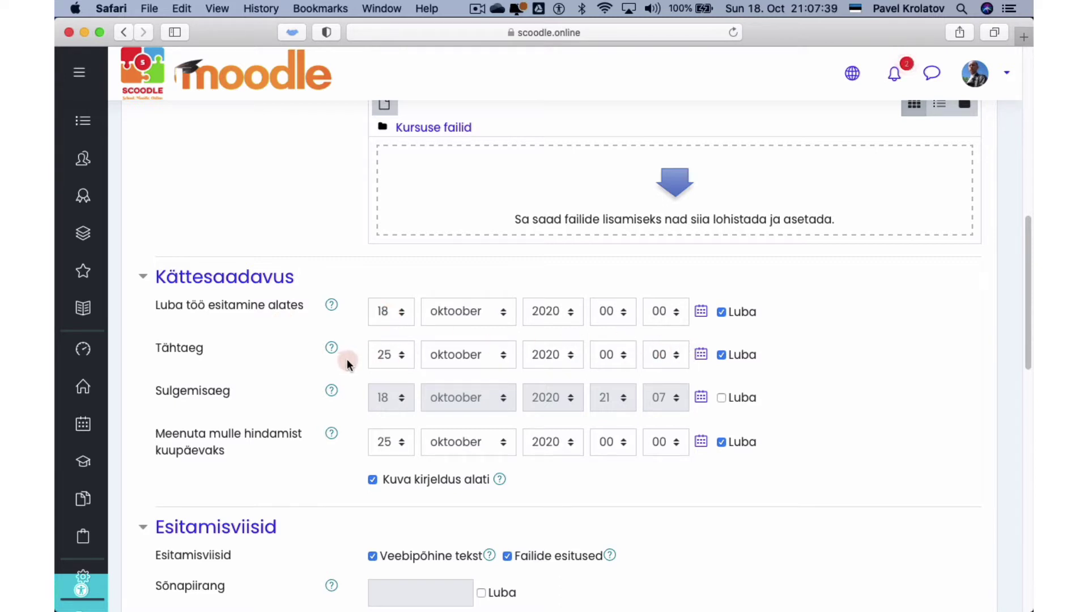
pyautogui.scroll(-1, 384, 363)
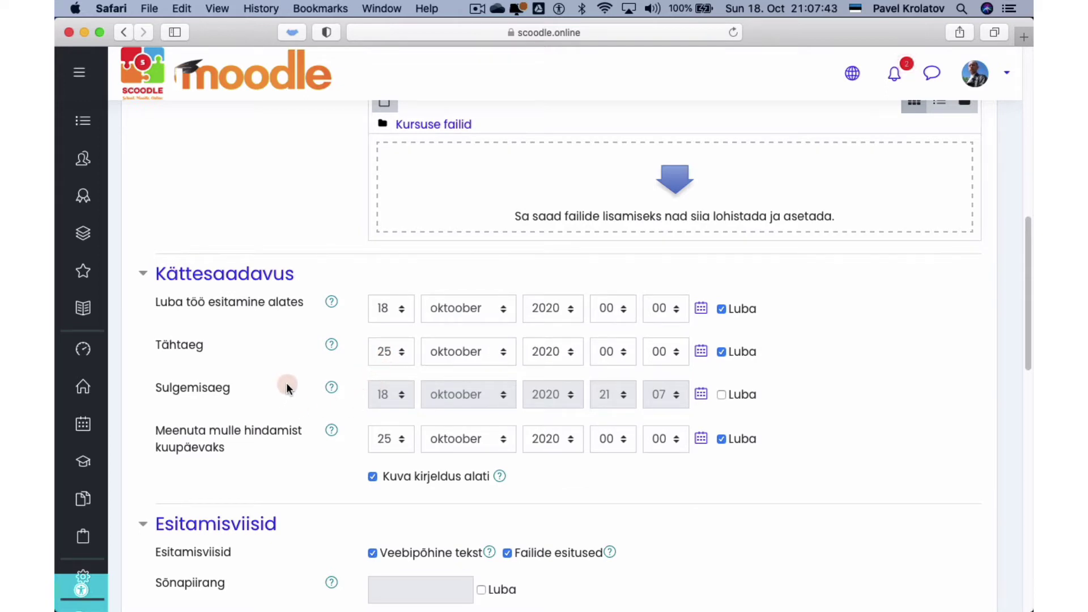
pyautogui.click(332, 350)
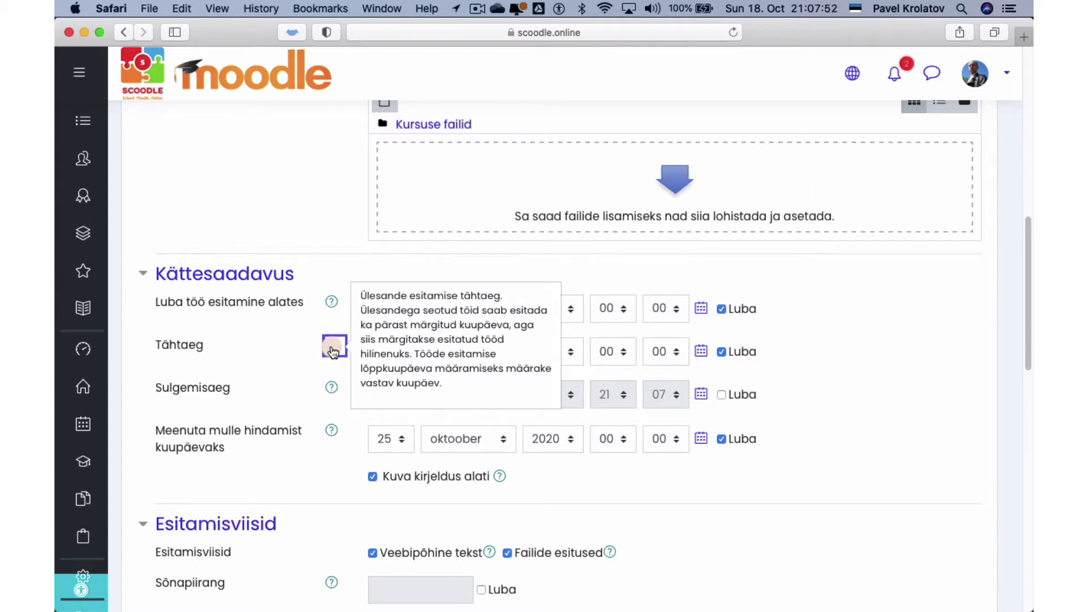
pyautogui.scroll(-1, 333, 357)
pyautogui.click(333, 387)
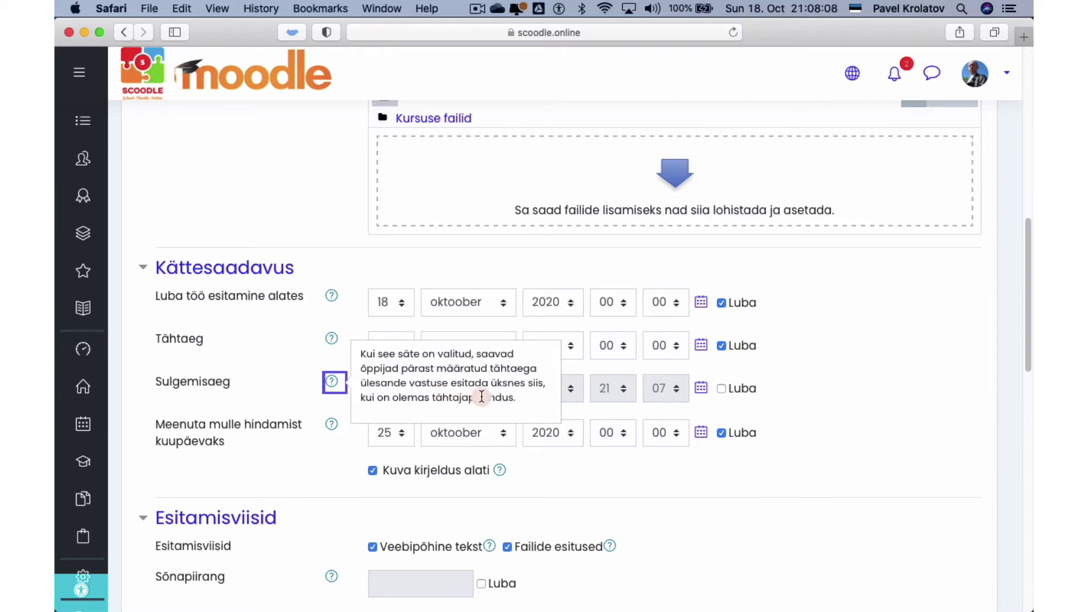
pyautogui.click(272, 366)
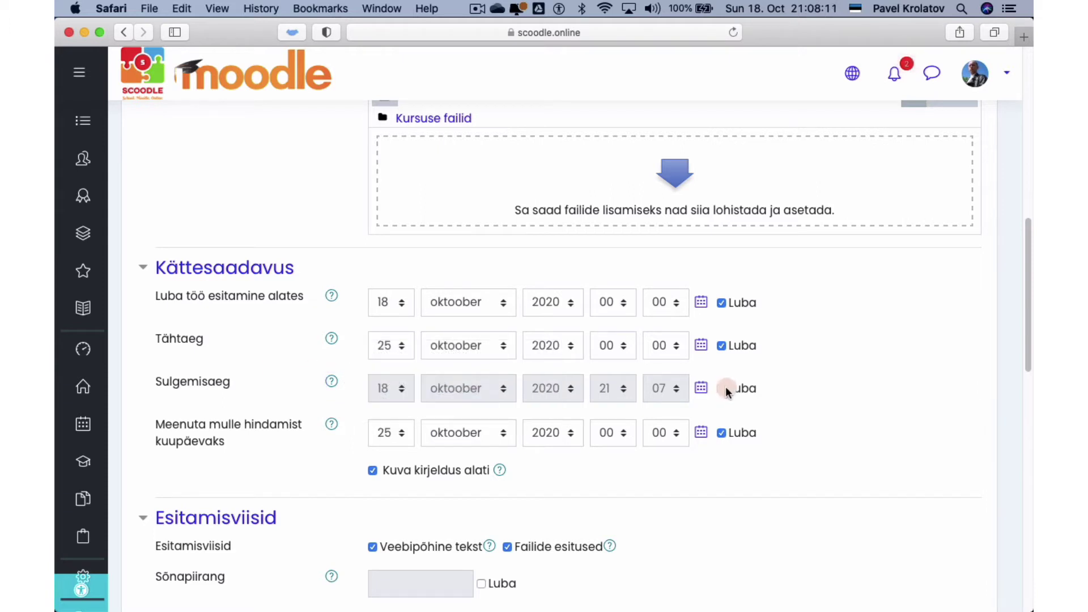
pyautogui.scroll(-2, 725, 386)
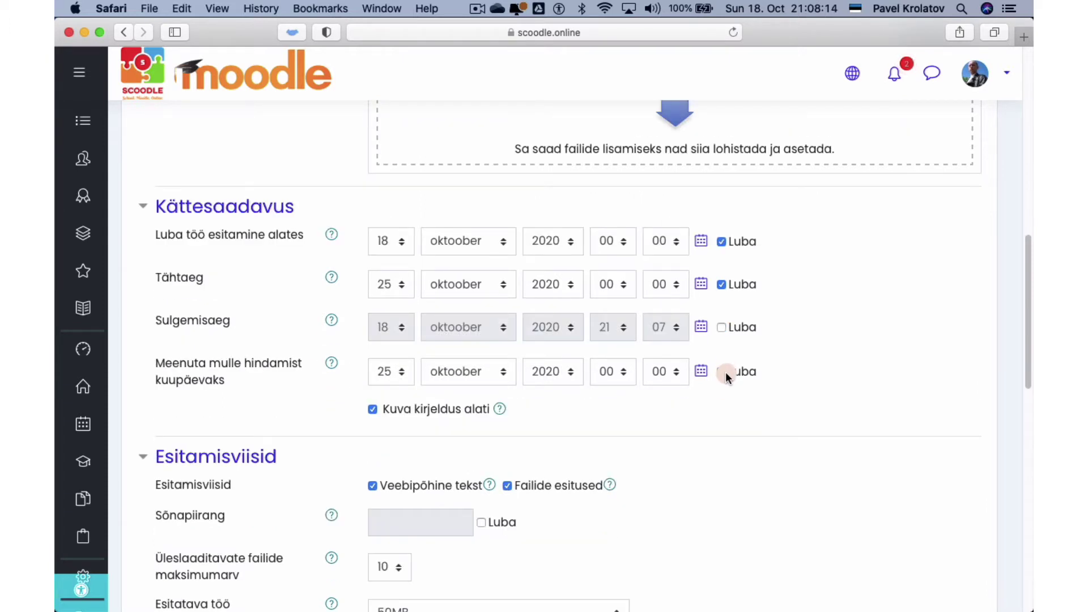
# Step: Examine the Esitamisviisid settings, including the choices for the maximum number of uploaded files and the list of accepted file types
pyautogui.scroll(-7, 726, 372)
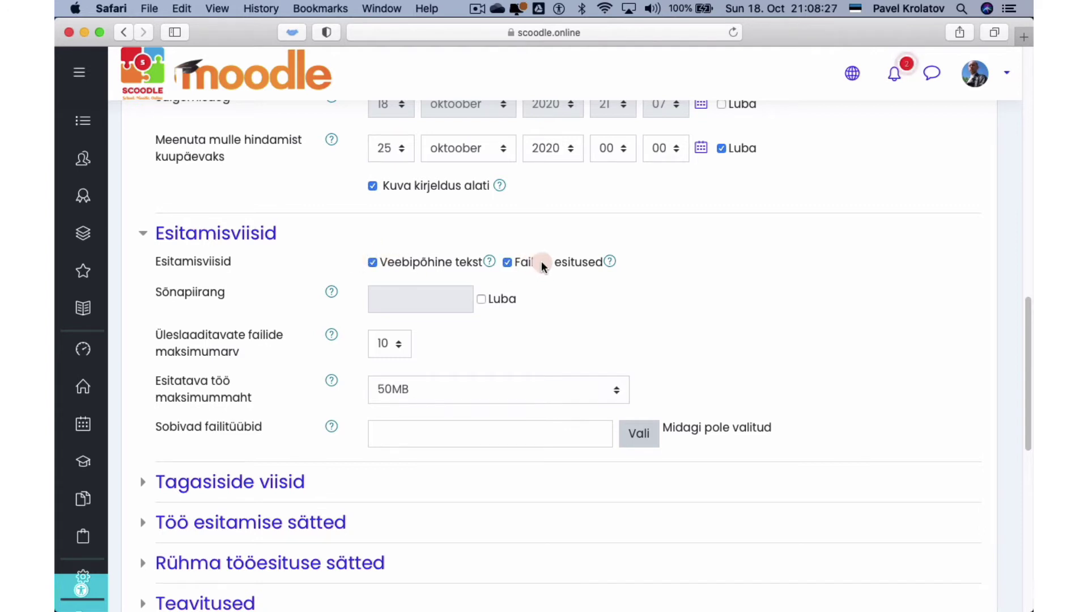
pyautogui.scroll(-2, 541, 262)
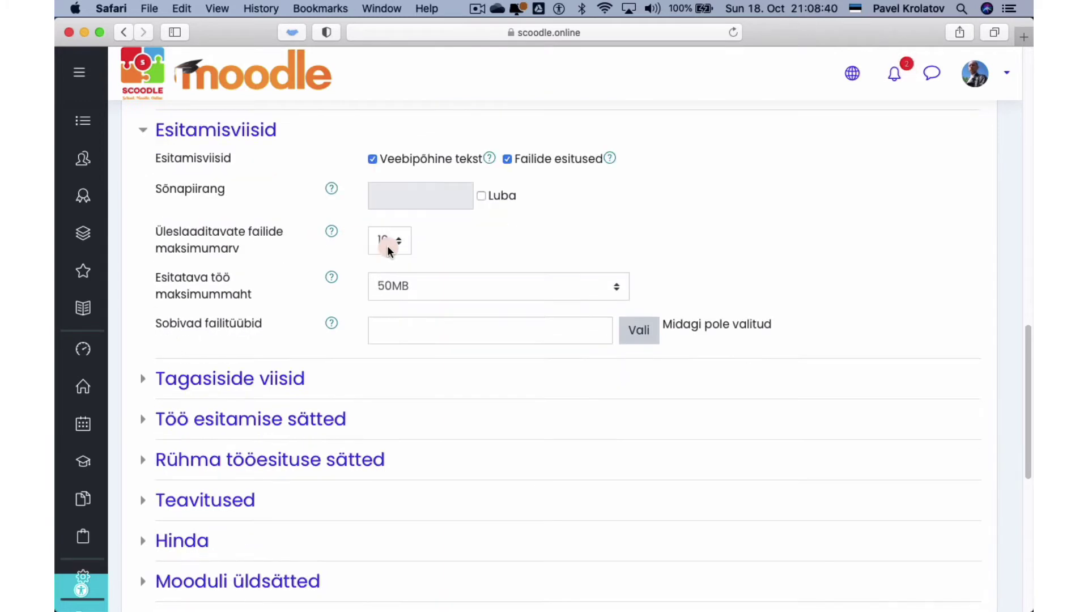
pyautogui.click(387, 242)
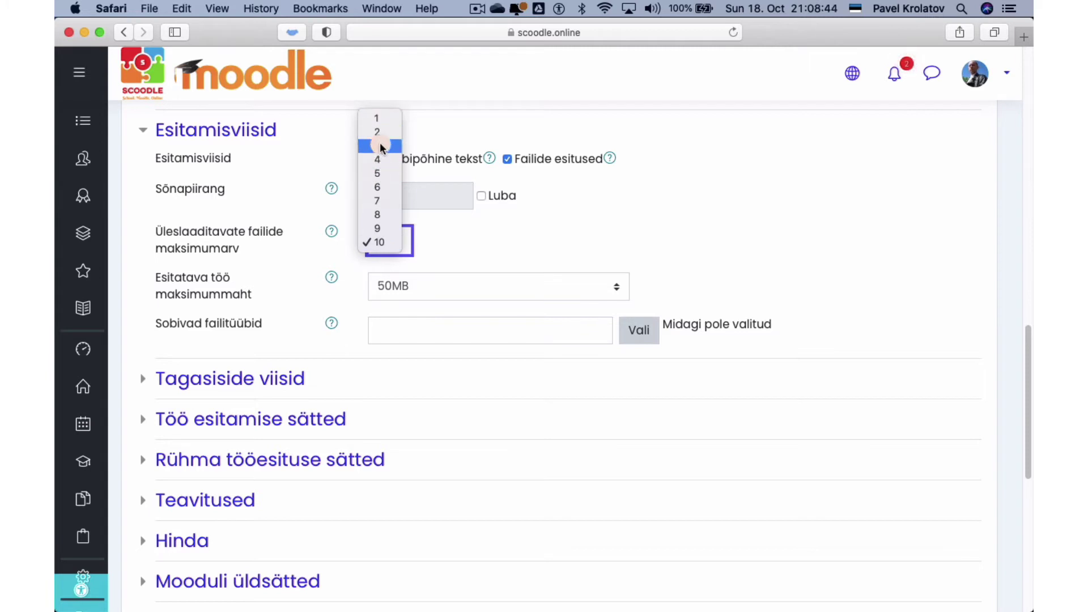
pyautogui.click(476, 235)
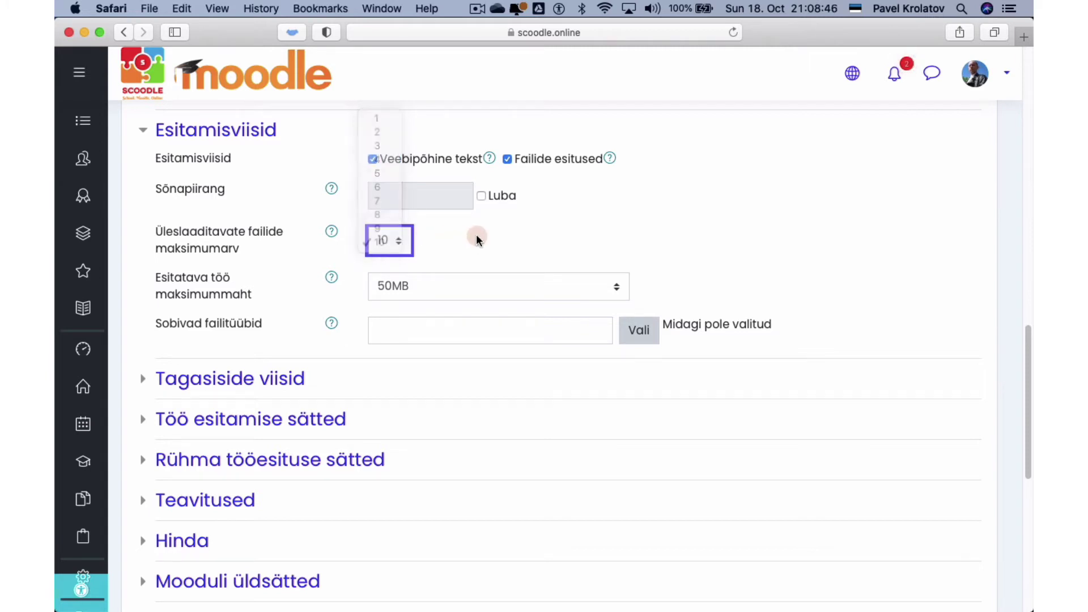
pyautogui.scroll(-2, 425, 240)
pyautogui.scroll(-1, 422, 252)
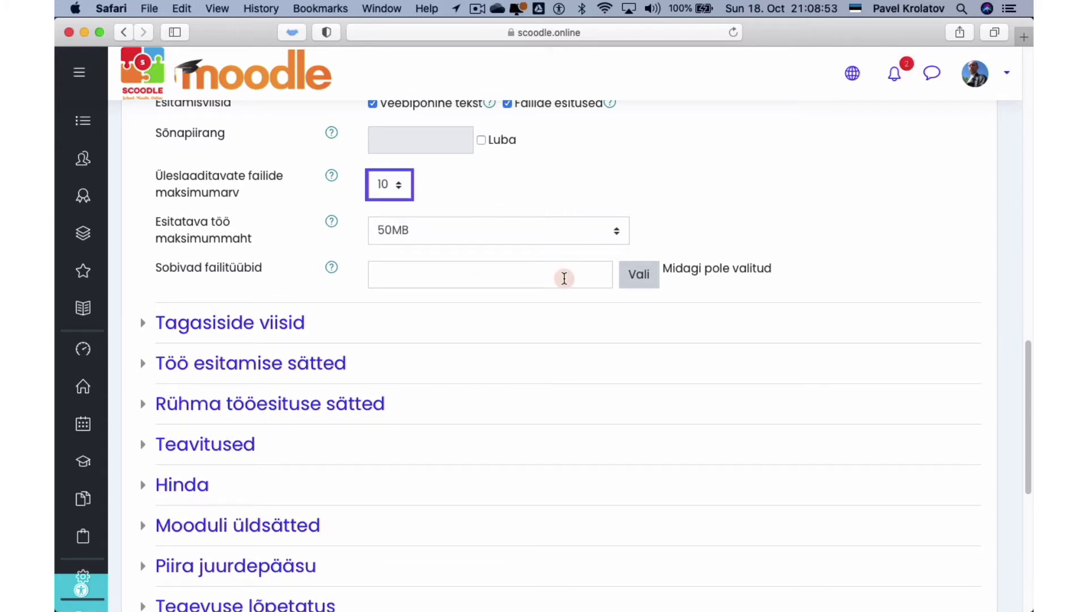
pyautogui.click(629, 275)
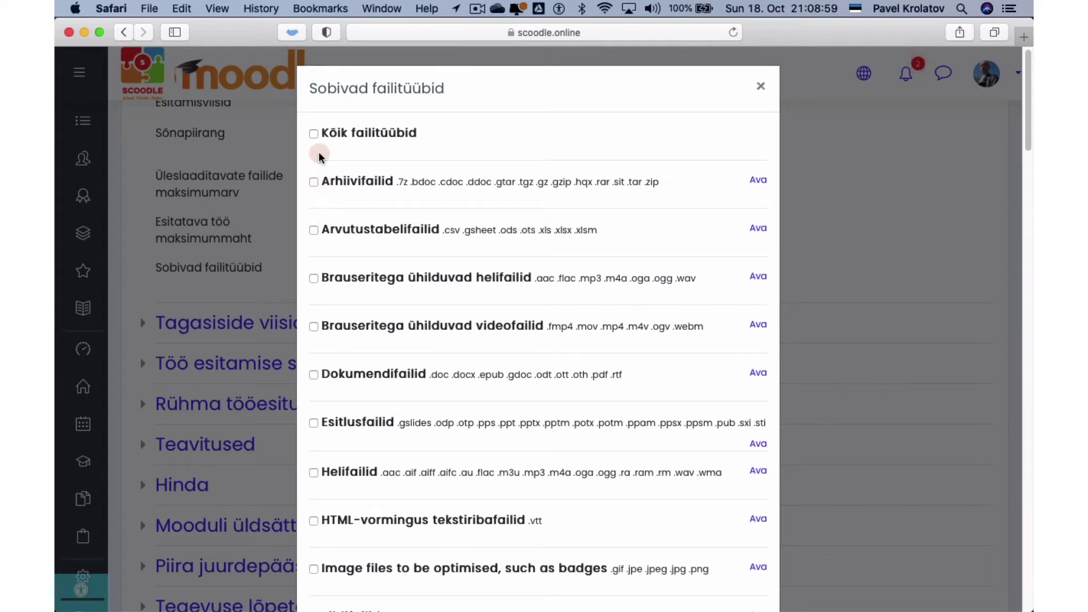
pyautogui.scroll(-1, 367, 246)
pyautogui.scroll(1, 367, 245)
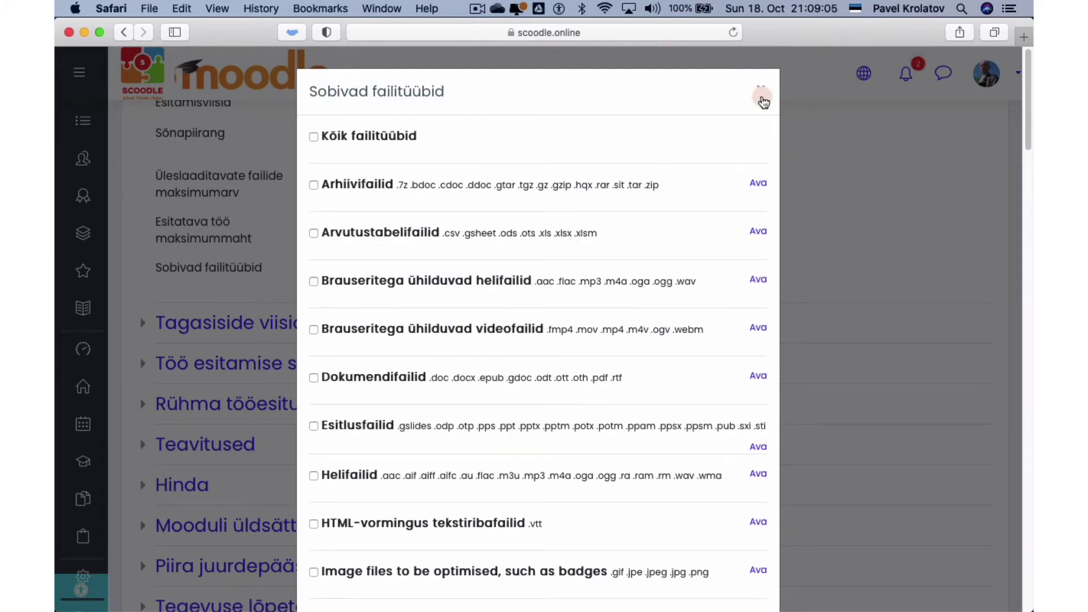
pyautogui.click(760, 89)
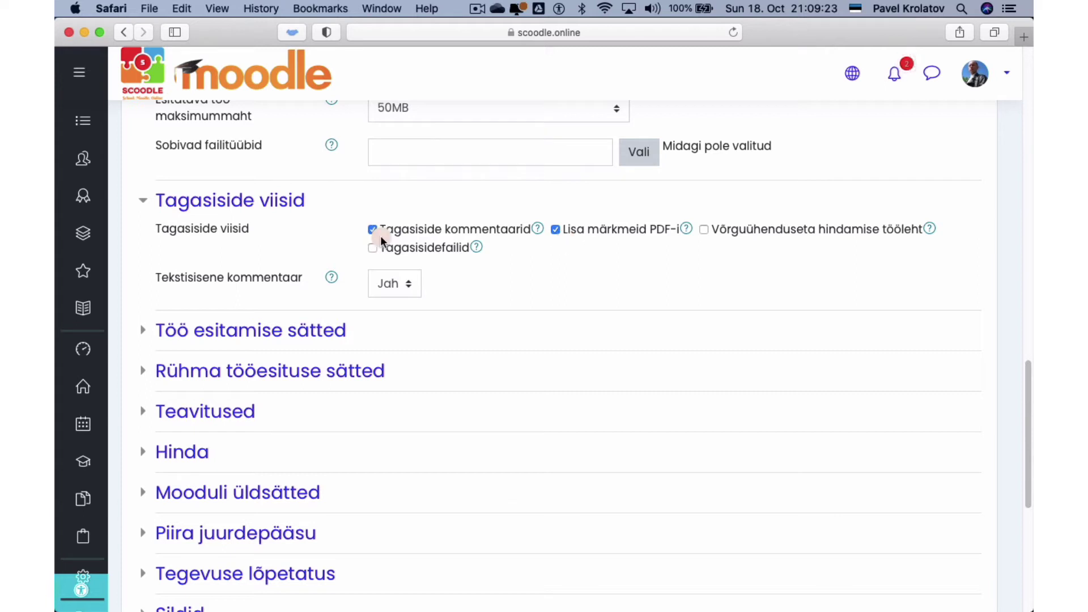
# Step: In Töö esitamise sätted, set "Nõua õppijatelt nupu Esita klõpsamist" to Jah
pyautogui.click(556, 230)
pyautogui.scroll(-2, 431, 267)
pyautogui.click(316, 284)
pyautogui.scroll(-3, 351, 255)
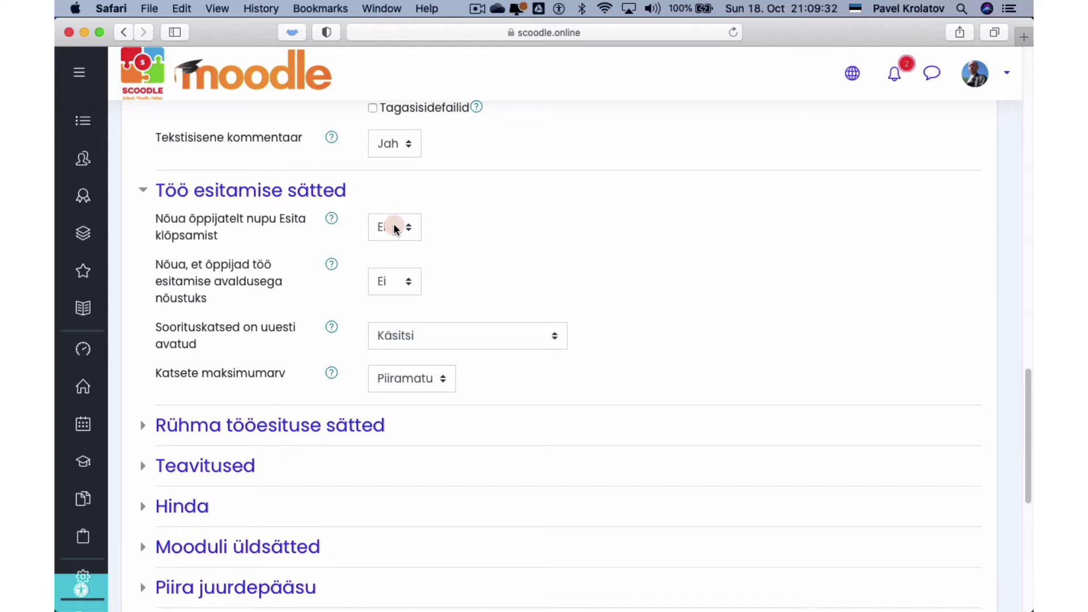
pyautogui.click(393, 228)
pyautogui.click(388, 238)
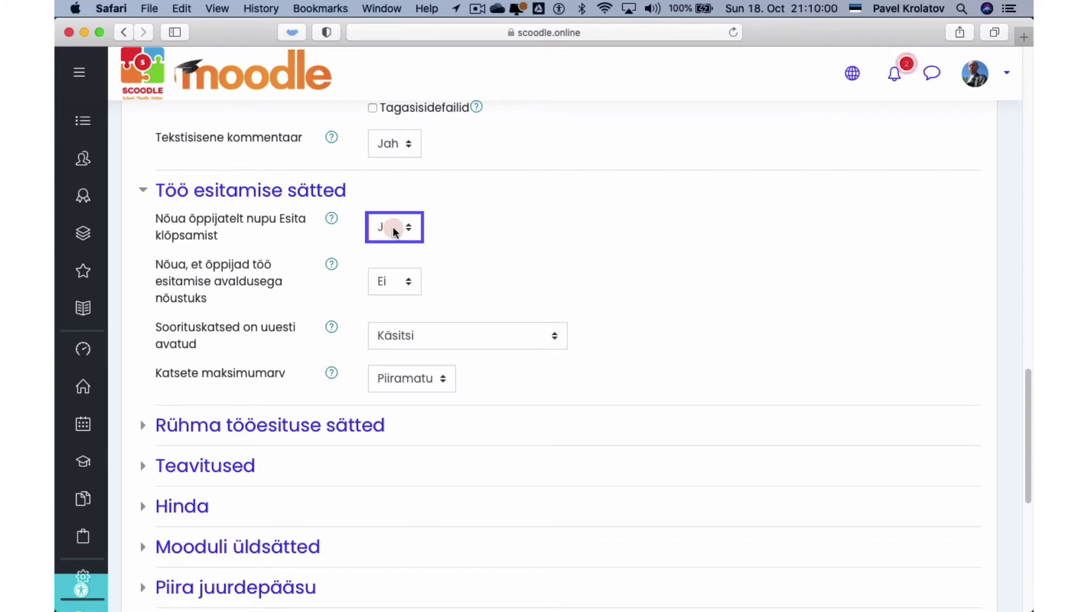
# Step: Check the options for reopening attempts and for the maximum number of attempts, keeping Käsitsi and Piiramatu
pyautogui.scroll(-2, 393, 226)
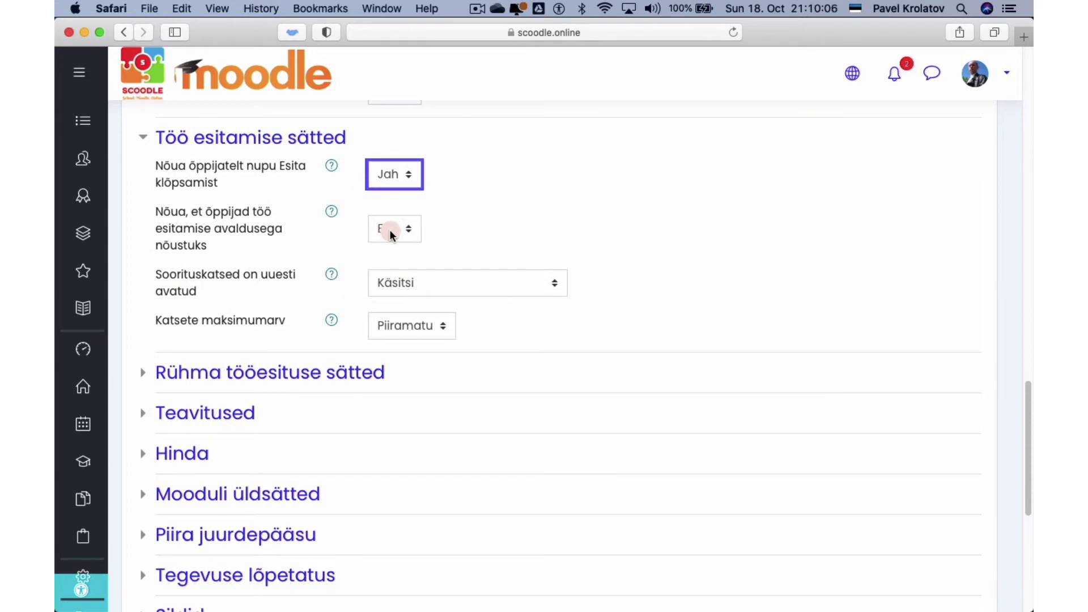
pyautogui.scroll(-1, 479, 240)
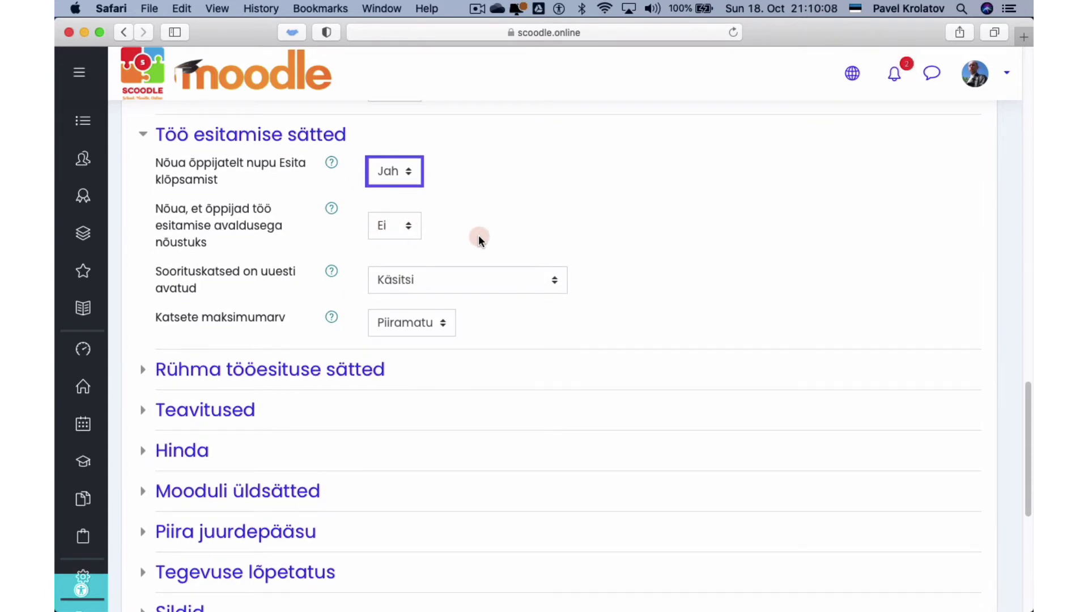
pyautogui.click(467, 286)
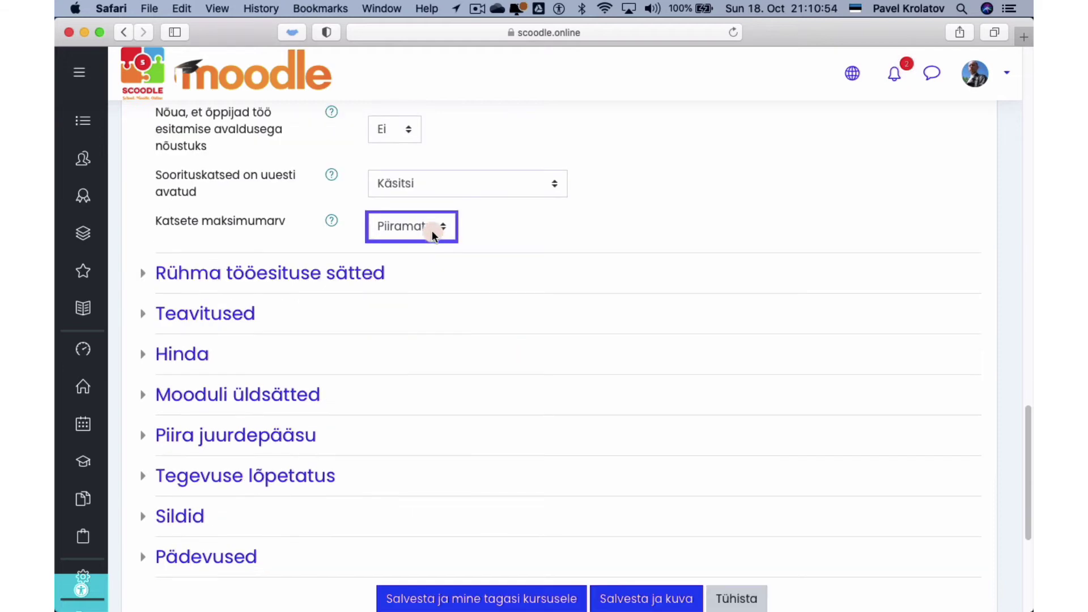
pyautogui.click(432, 229)
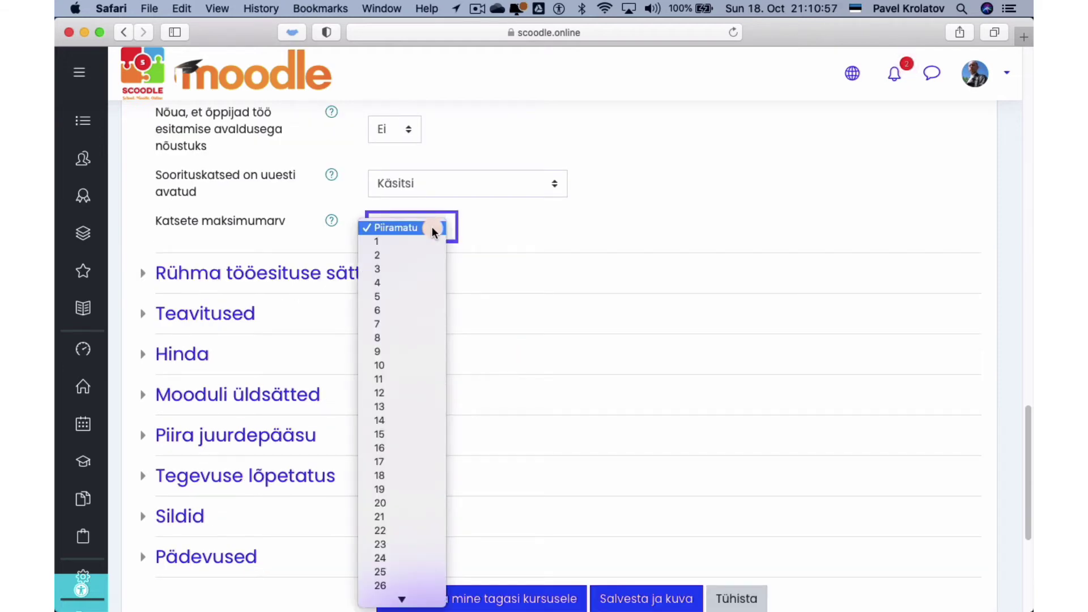
pyautogui.click(432, 227)
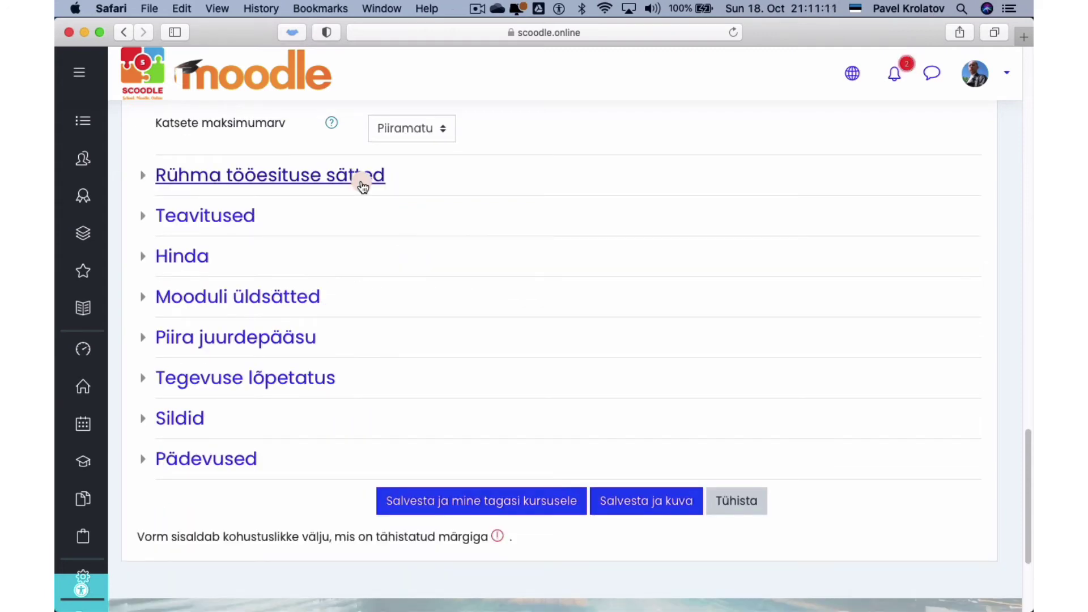
# Step: Examine the assignment's group submission, Teavitused and Hinda settings
pyautogui.click(364, 187)
pyautogui.click(364, 181)
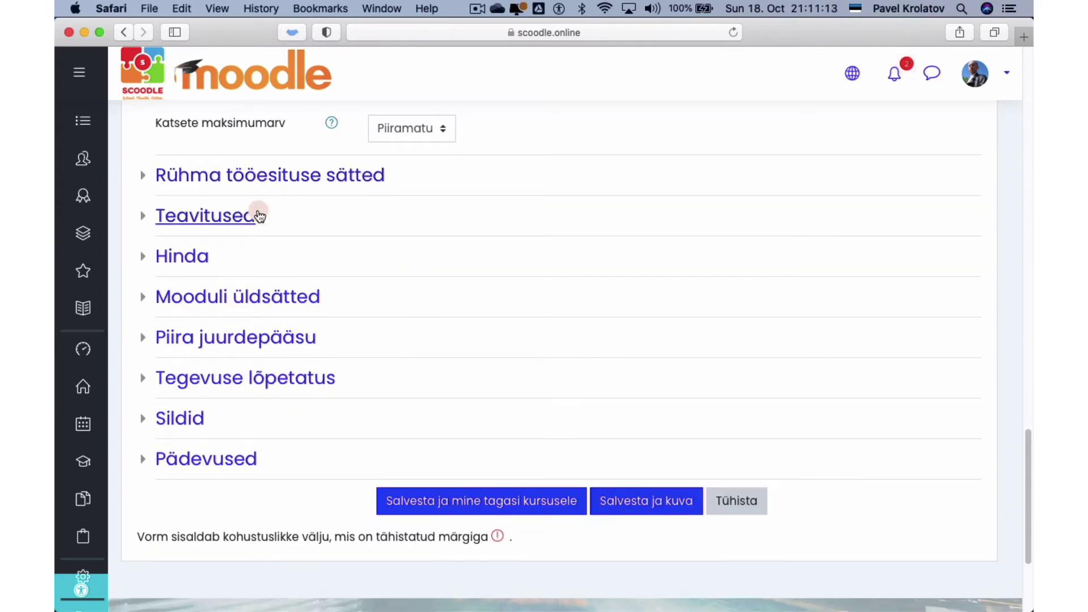
pyautogui.click(251, 214)
pyautogui.scroll(-3, 313, 259)
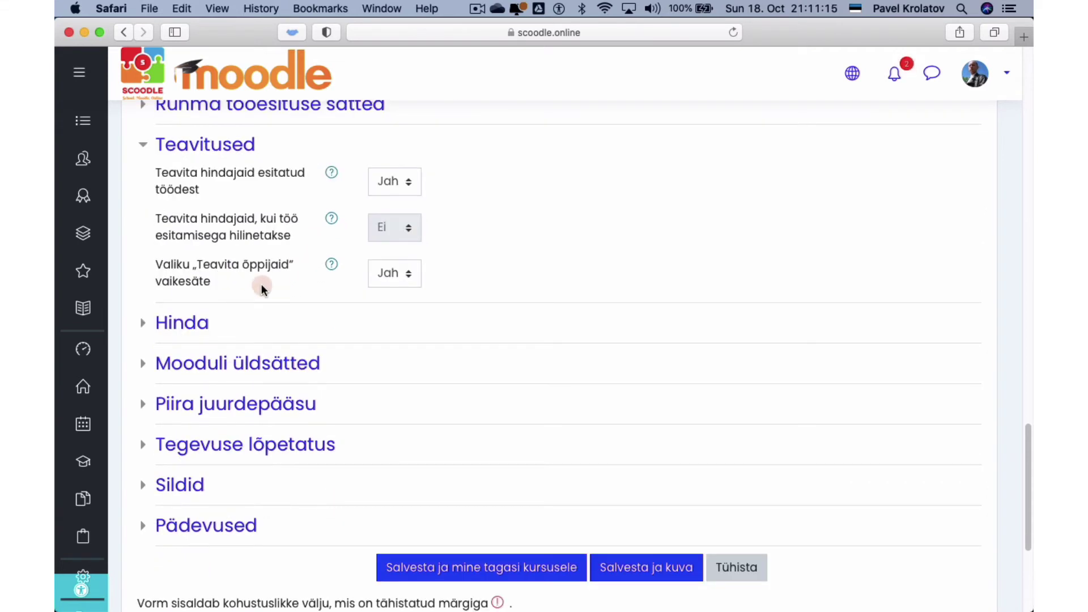
pyautogui.click(196, 322)
pyautogui.scroll(-5, 433, 321)
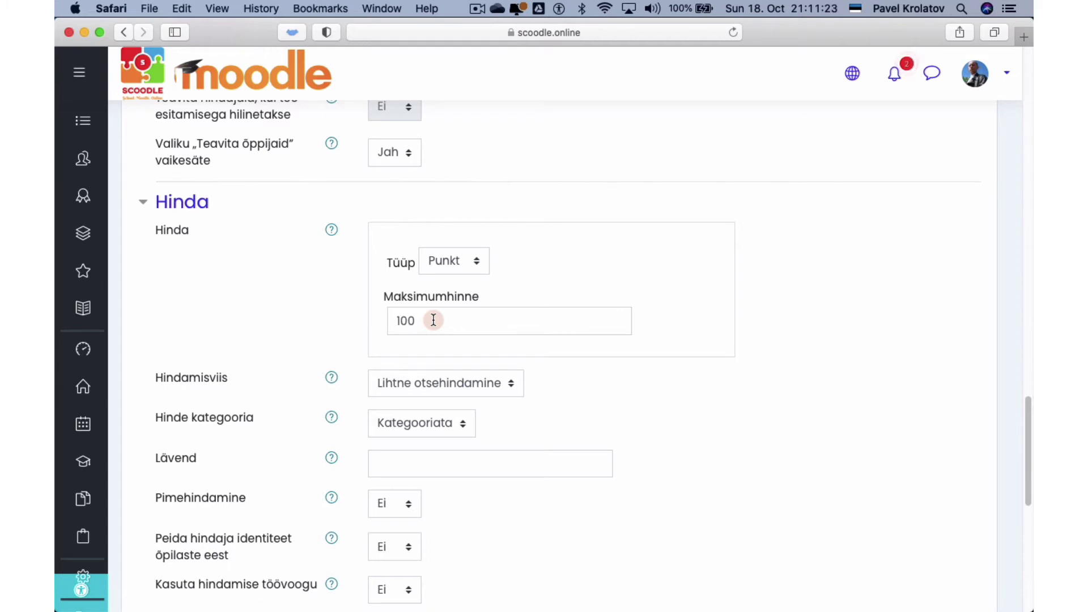
# Step: Read the help for the Hinda settings Pimehindamine, Peida hindaja identiteet õpilaste eest and Kasuta hindamise töövoogu
pyautogui.scroll(-2, 434, 320)
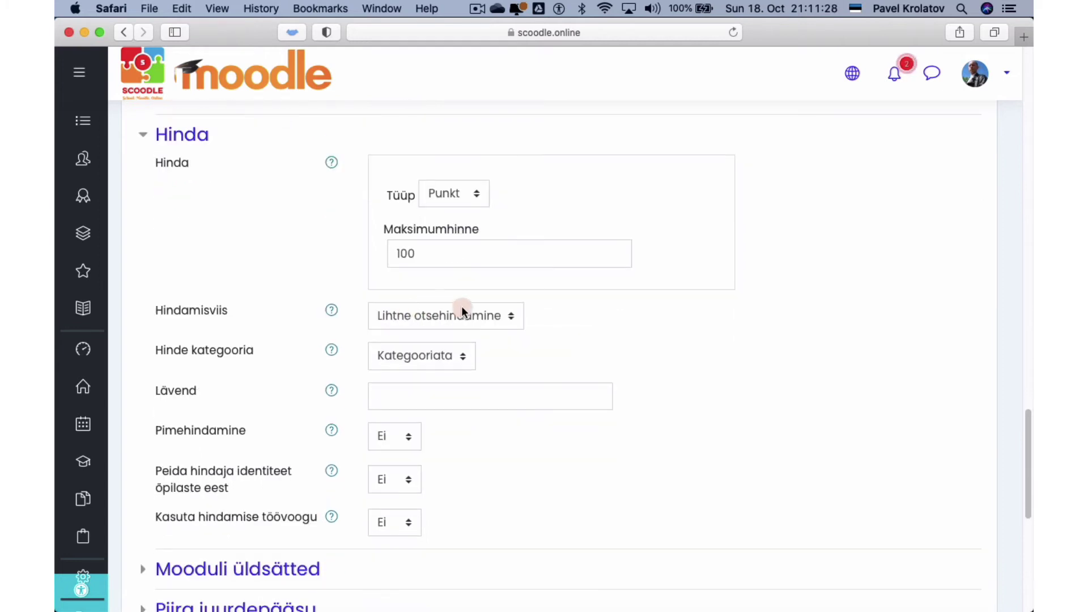
pyautogui.scroll(-4, 549, 356)
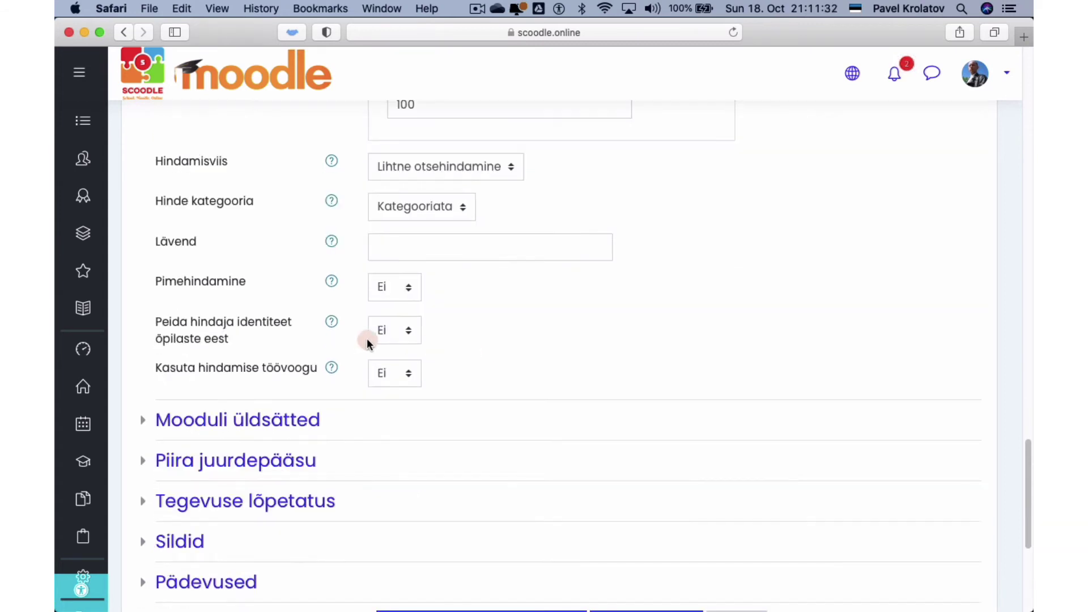
pyautogui.click(332, 283)
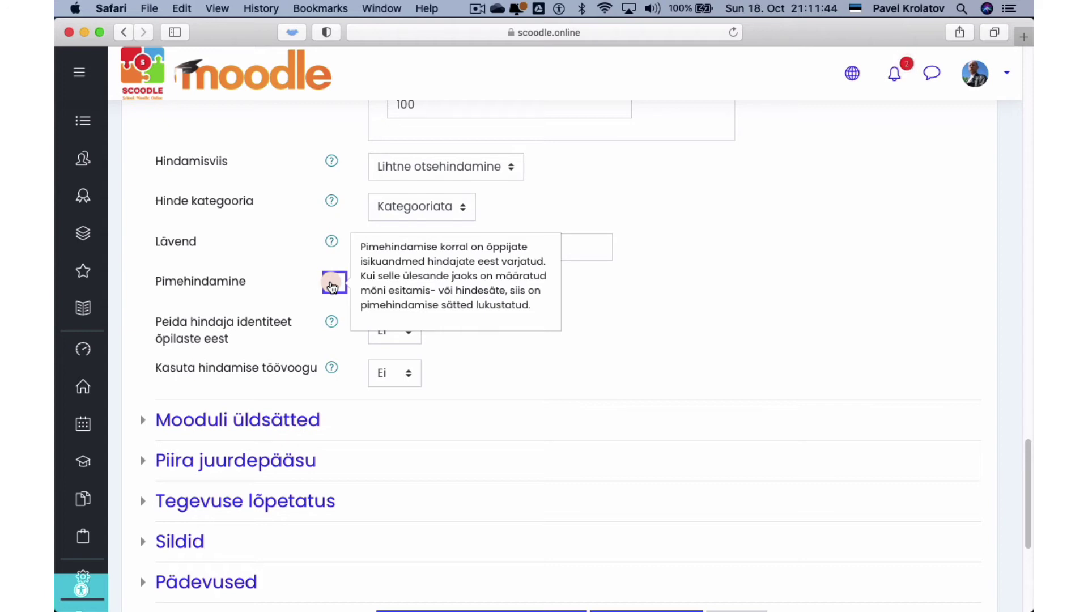
pyautogui.click(293, 284)
pyautogui.scroll(-1, 294, 284)
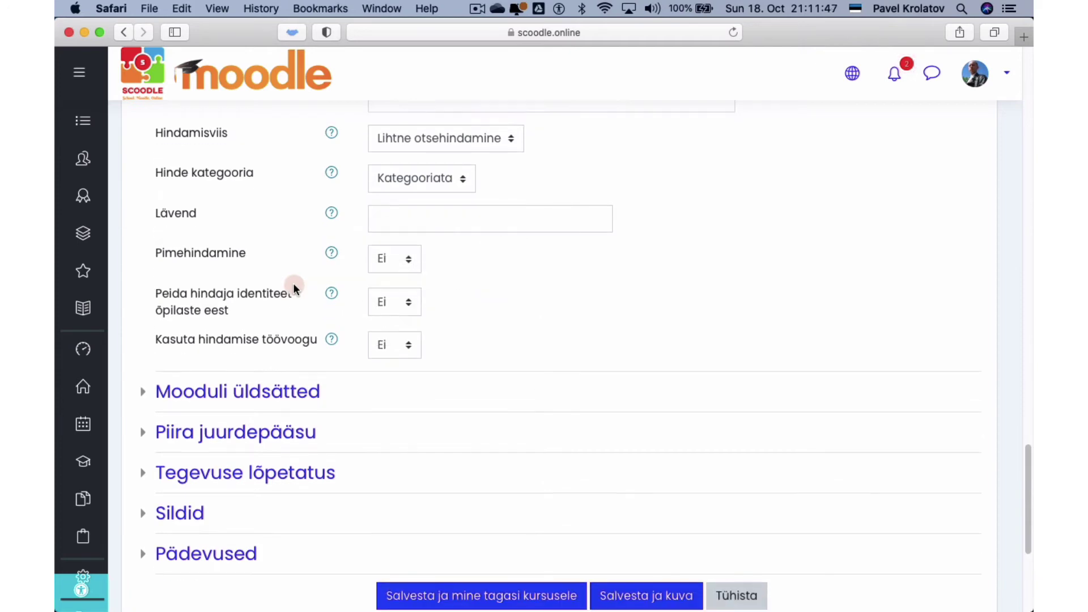
pyautogui.click(332, 293)
pyautogui.click(336, 337)
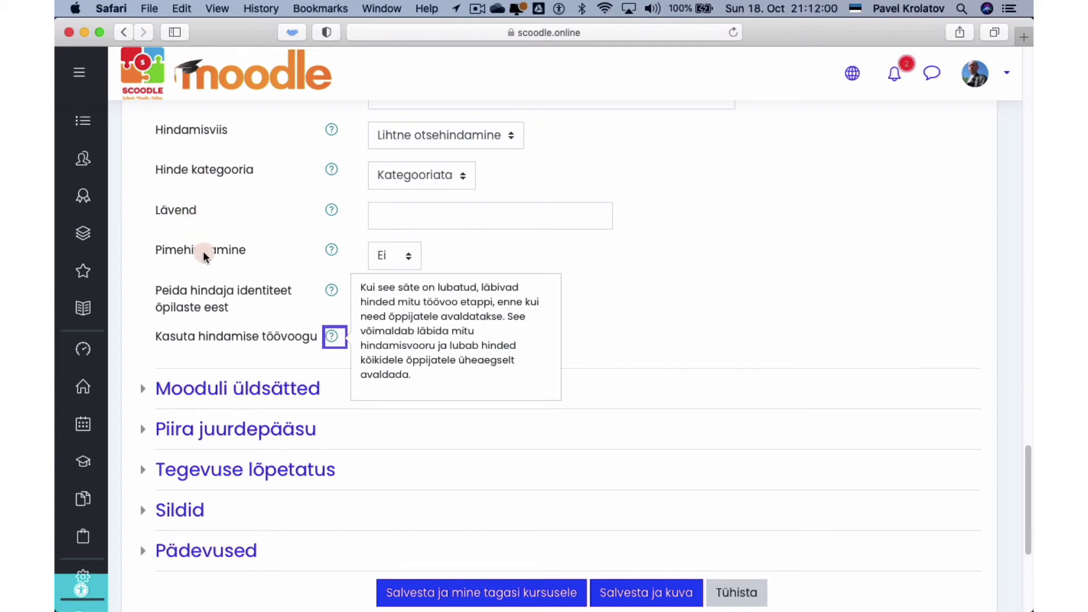
pyautogui.click(334, 250)
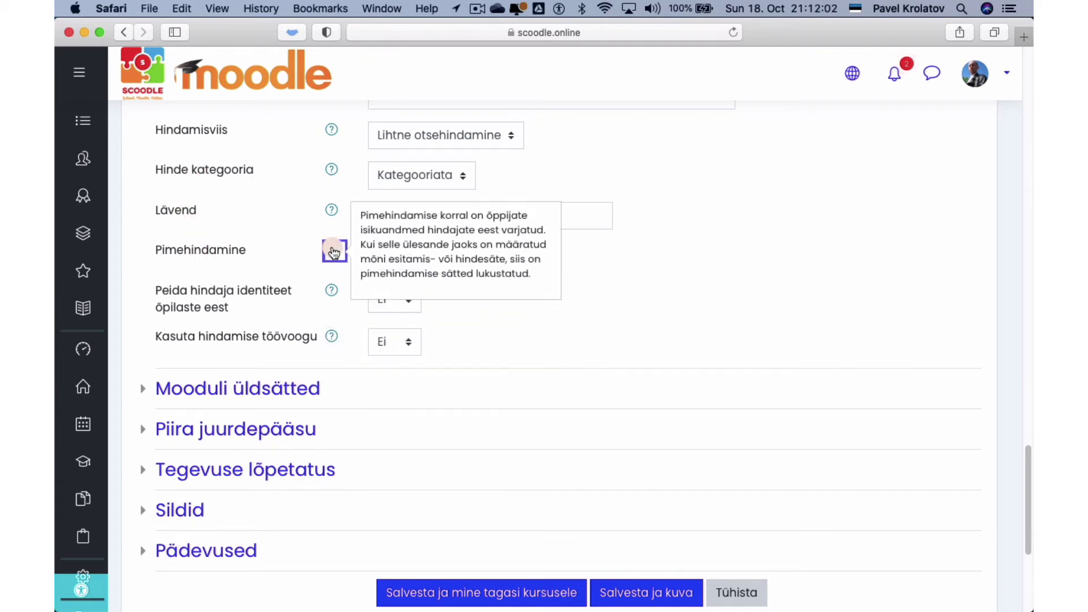
# Step: Examine the restriction types offered under Piira juurdepääsu and cancel without adding one
pyautogui.scroll(-3, 333, 247)
pyautogui.click(294, 309)
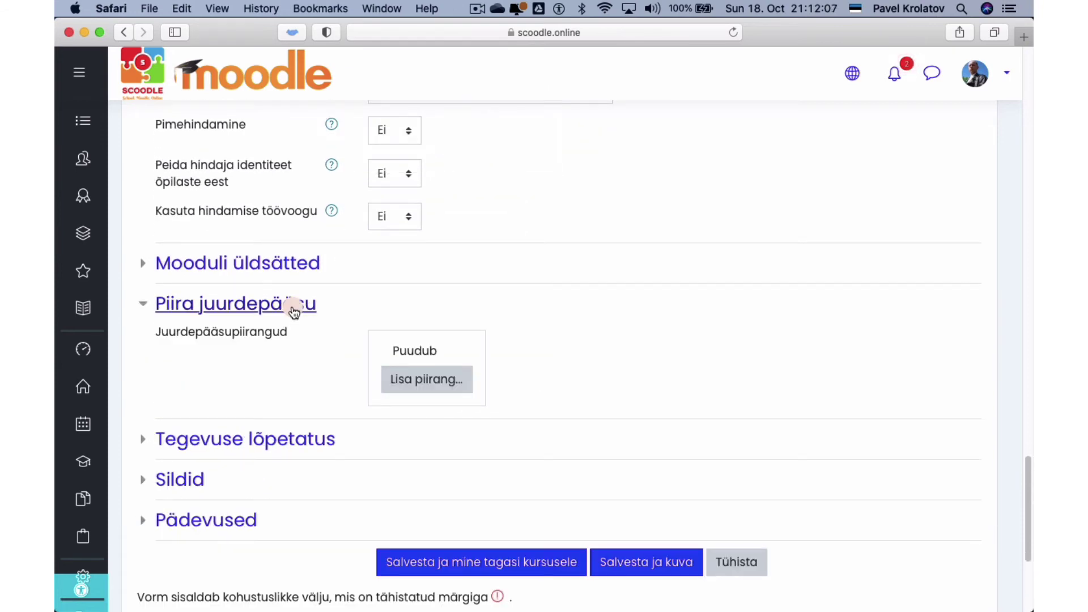
pyautogui.scroll(-1, 292, 308)
pyautogui.click(422, 351)
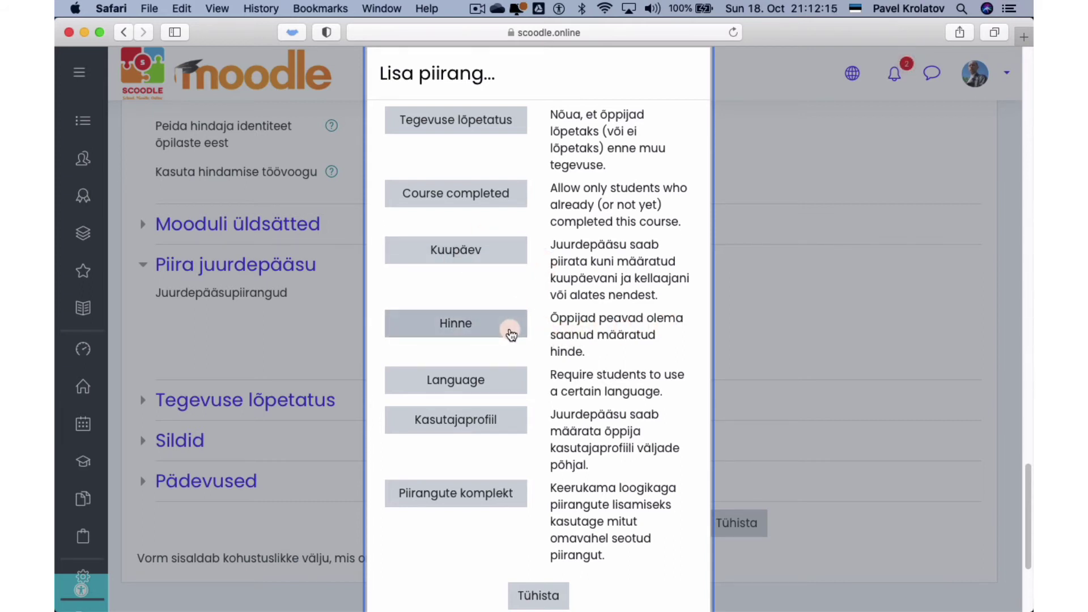
pyautogui.scroll(-2, 576, 333)
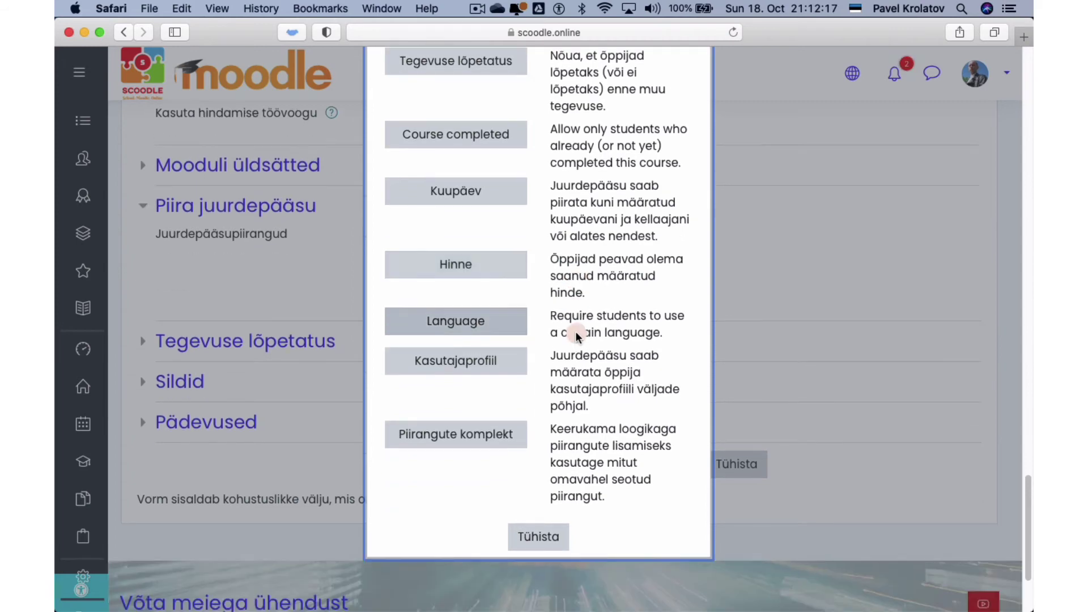
pyautogui.click(532, 545)
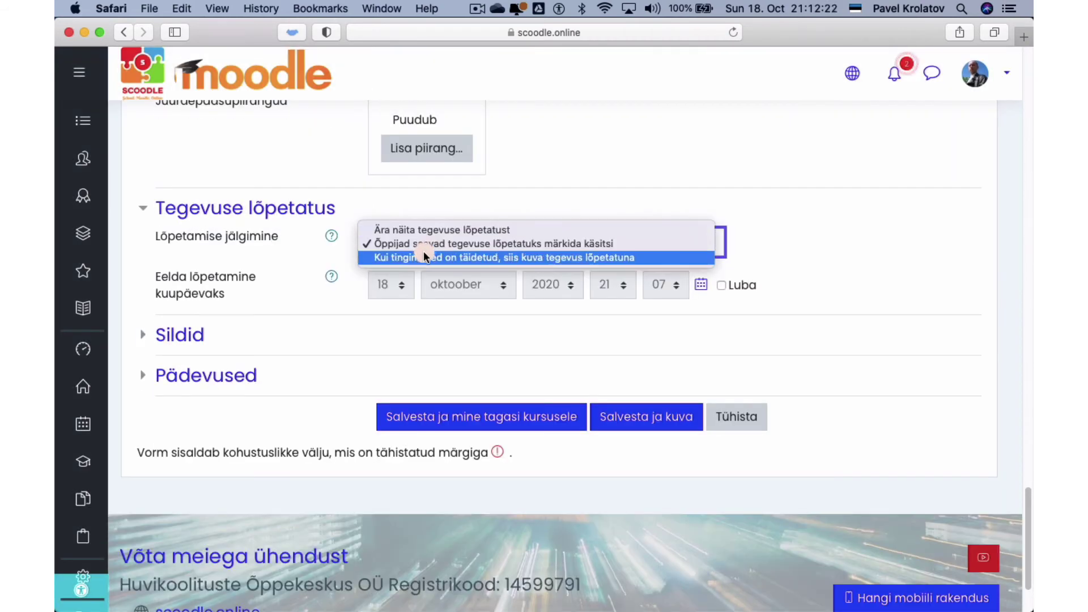
# Step: Set Lõpetamise jälgimine to "Kui tingimused on täidetud, siis kuva tegevus lõpetatuna", enable Nõua hinnet, and save and display the assignment
pyautogui.click(563, 257)
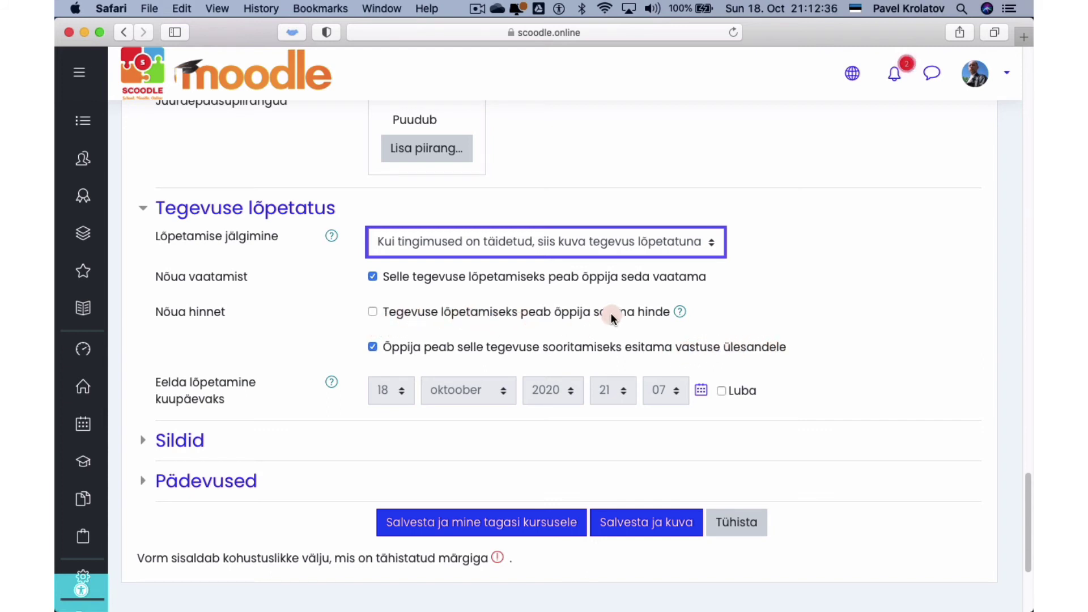
pyautogui.click(375, 311)
pyautogui.scroll(-2, 641, 444)
pyautogui.click(663, 462)
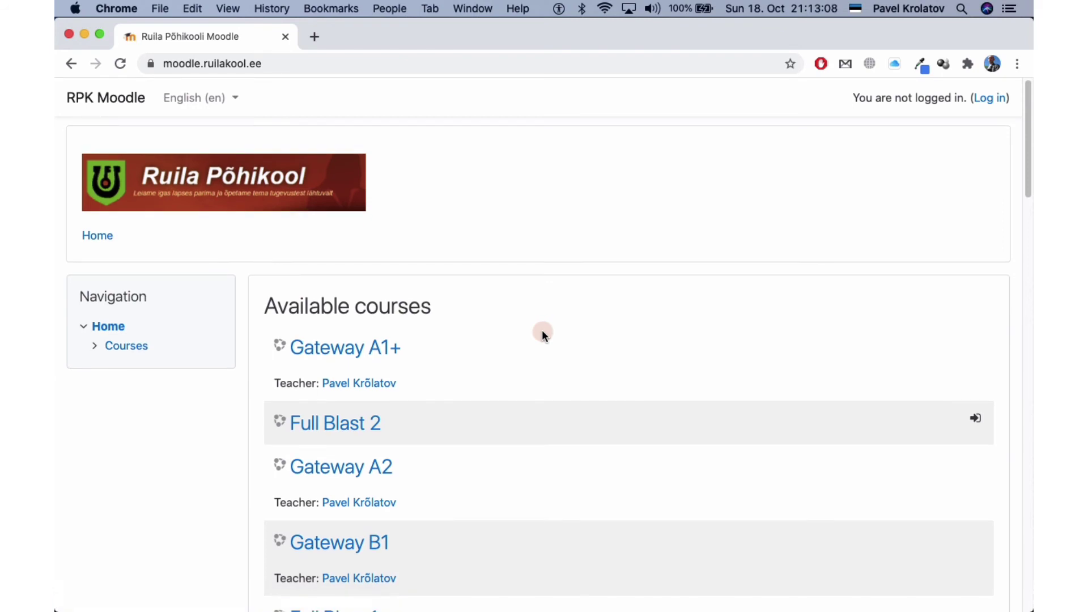
# Step: In the RPK Moodle site in Chrome, open the Gateway A2 course and its "Writing. Short messaage" assignment
pyautogui.scroll(-2, 543, 331)
pyautogui.scroll(2, 543, 332)
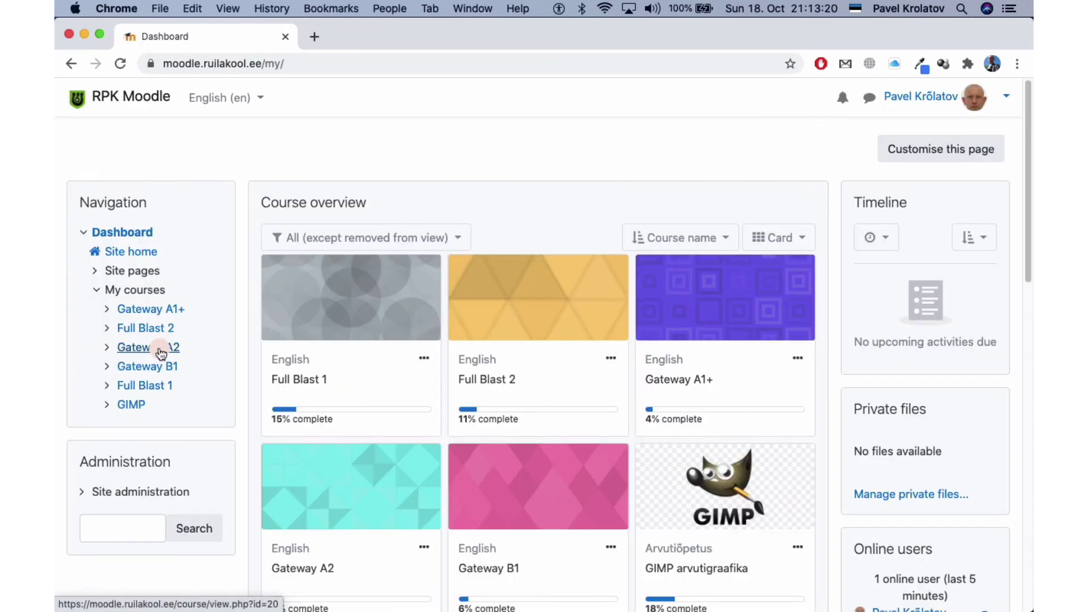
pyautogui.click(159, 349)
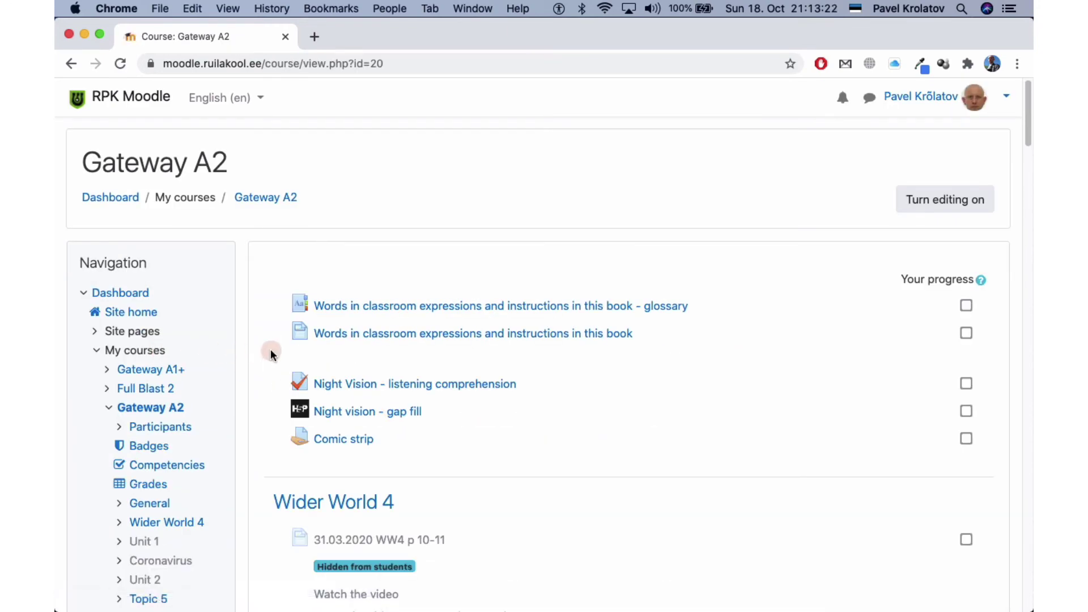
pyautogui.scroll(-1, 271, 353)
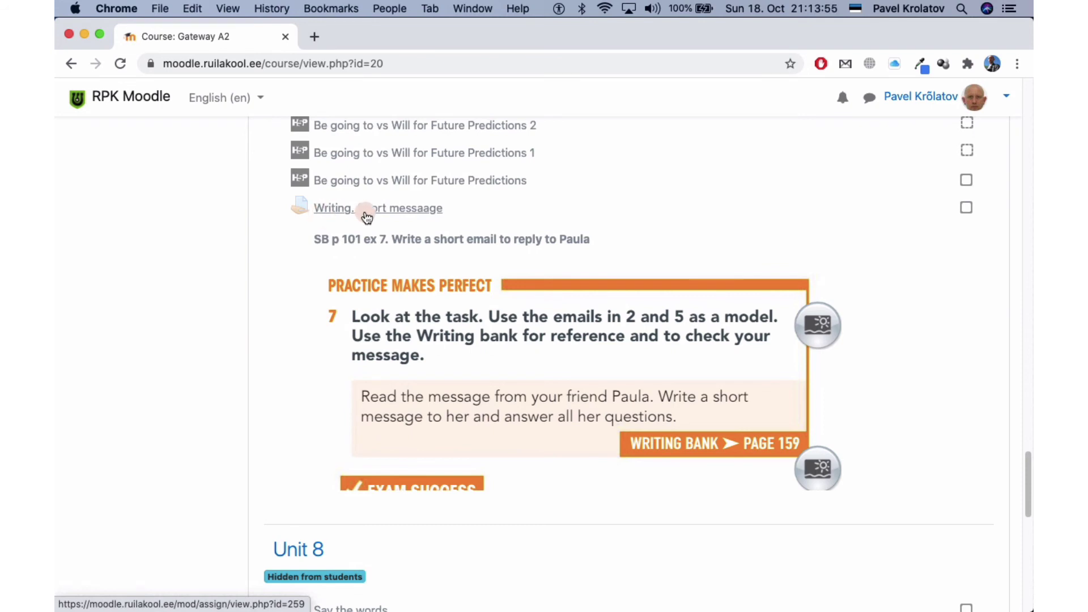
pyautogui.click(424, 214)
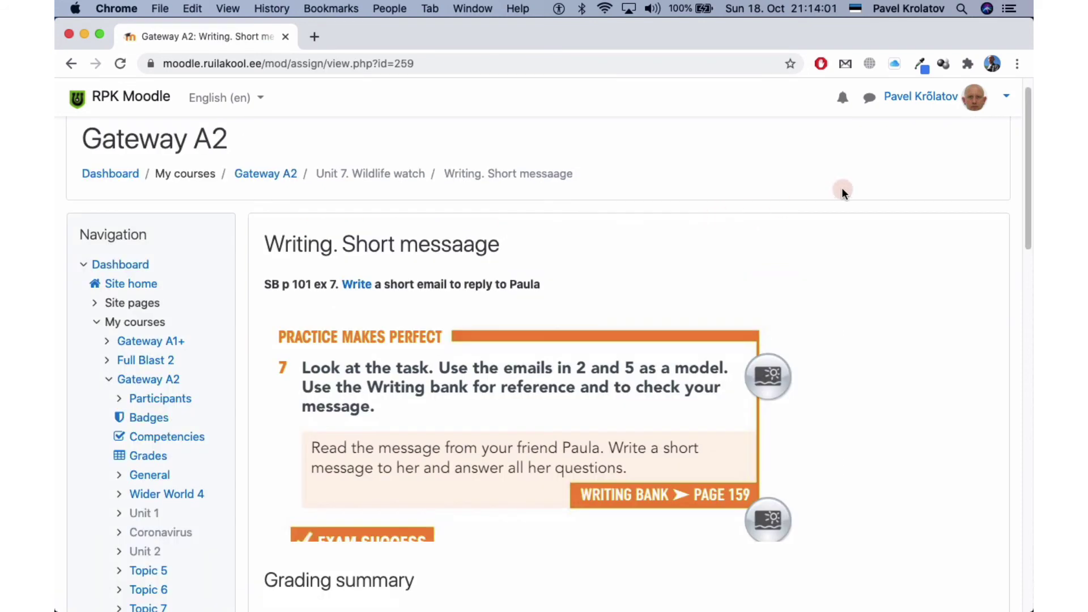
# Step: Switch to the Student role for the Gateway A2 course
pyautogui.click(978, 106)
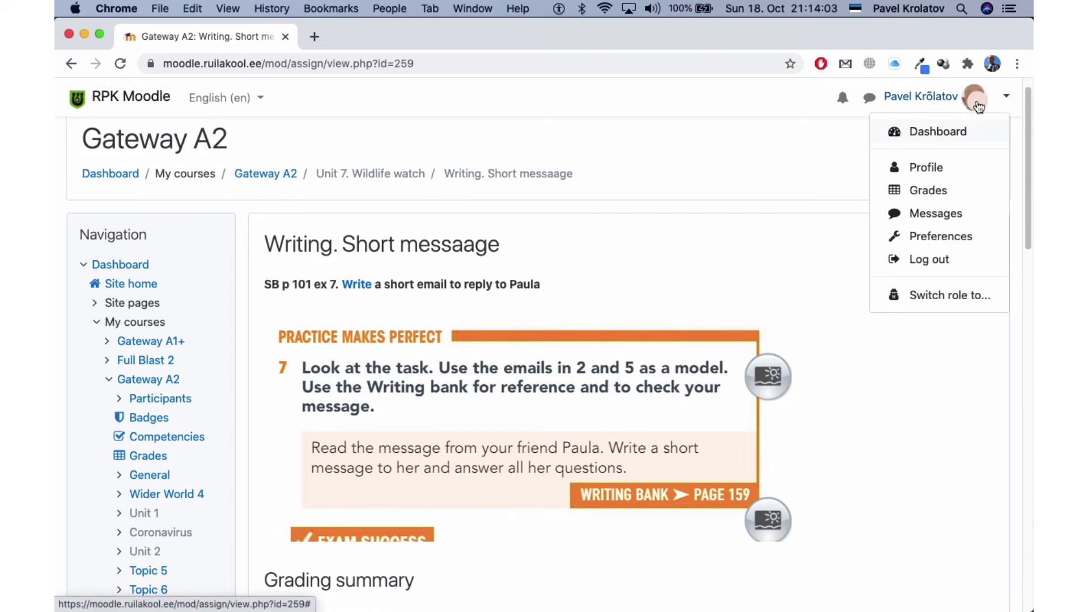
pyautogui.click(936, 299)
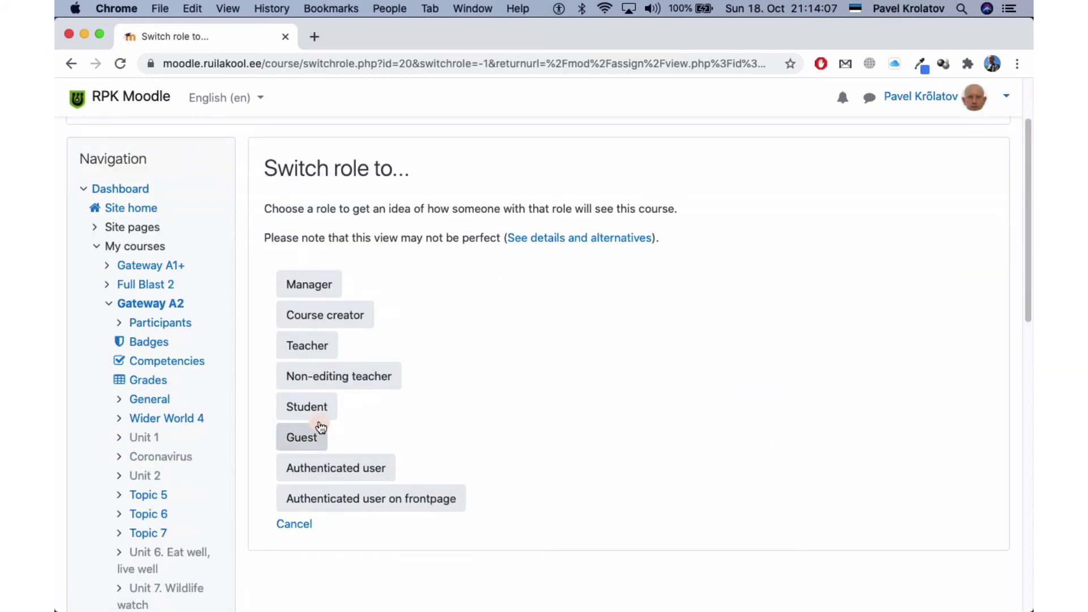
pyautogui.click(318, 418)
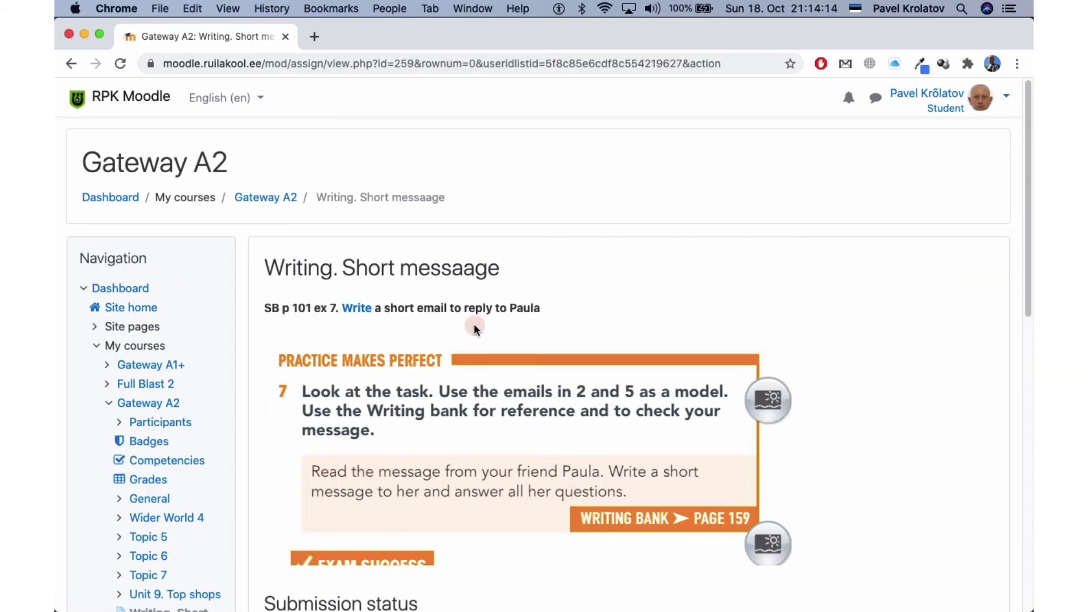
# Step: Review the assignment's task and submission status as a student, and open the new submission form at its Online text area
pyautogui.scroll(-1, 474, 329)
pyautogui.tripleClick(475, 292)
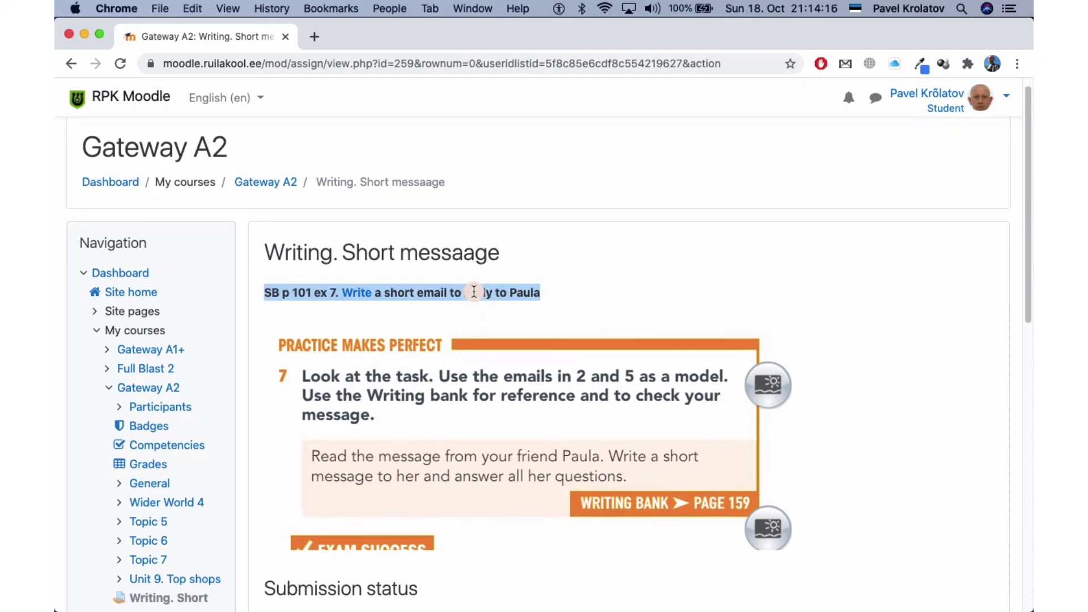
pyautogui.scroll(-3, 474, 291)
pyautogui.scroll(-7, 530, 364)
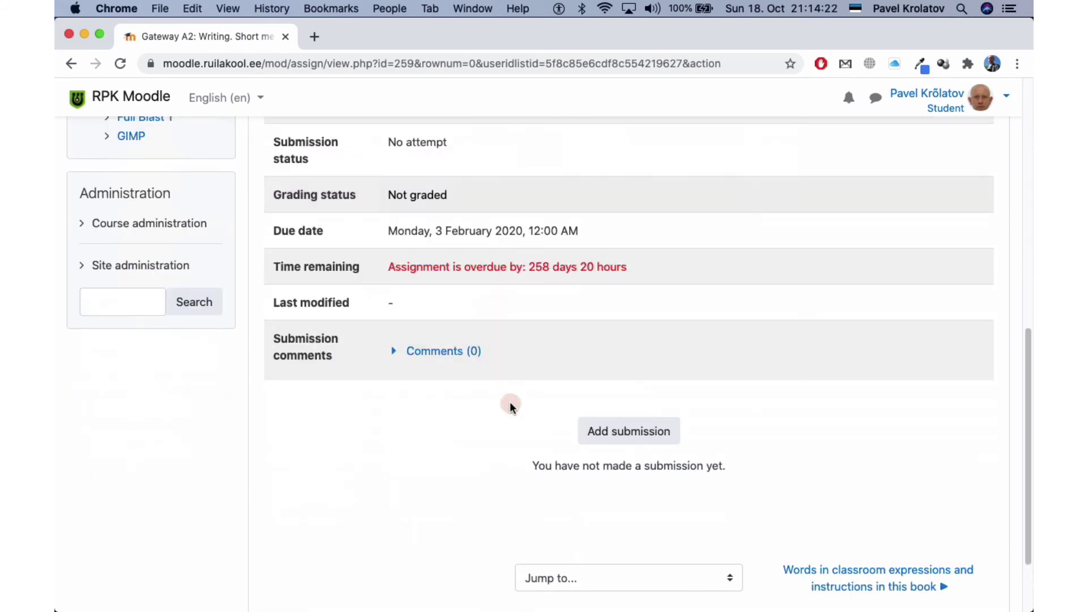
pyautogui.click(644, 436)
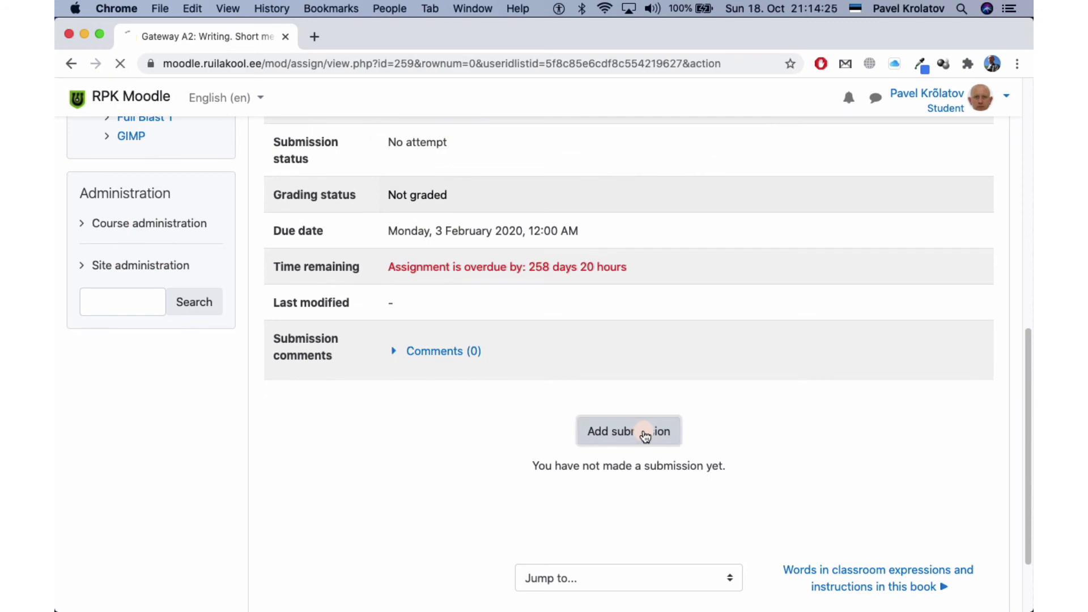
pyautogui.scroll(-1, 625, 437)
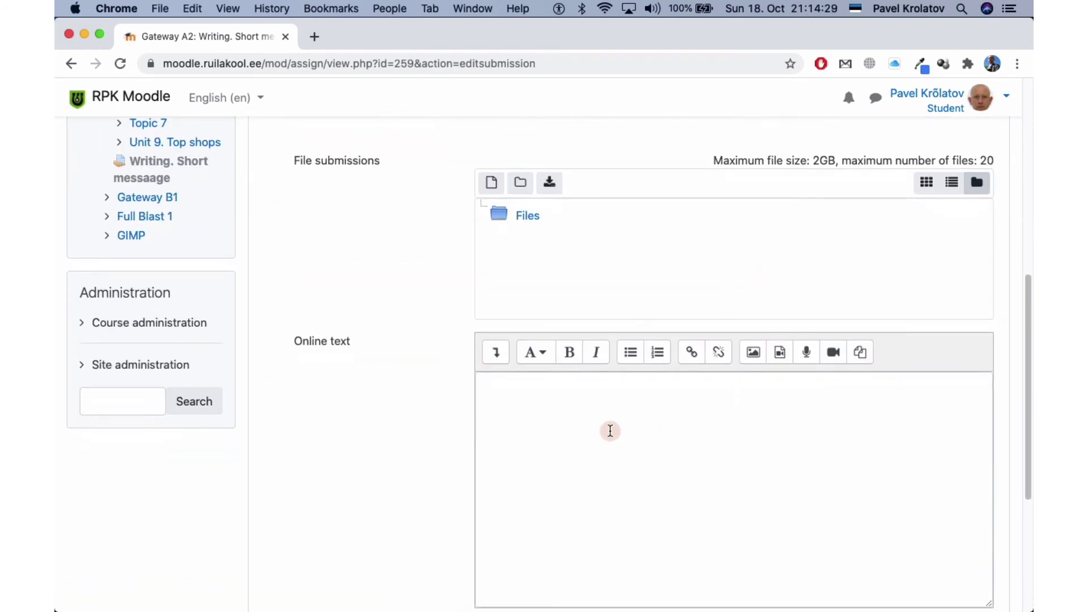
pyautogui.click(510, 396)
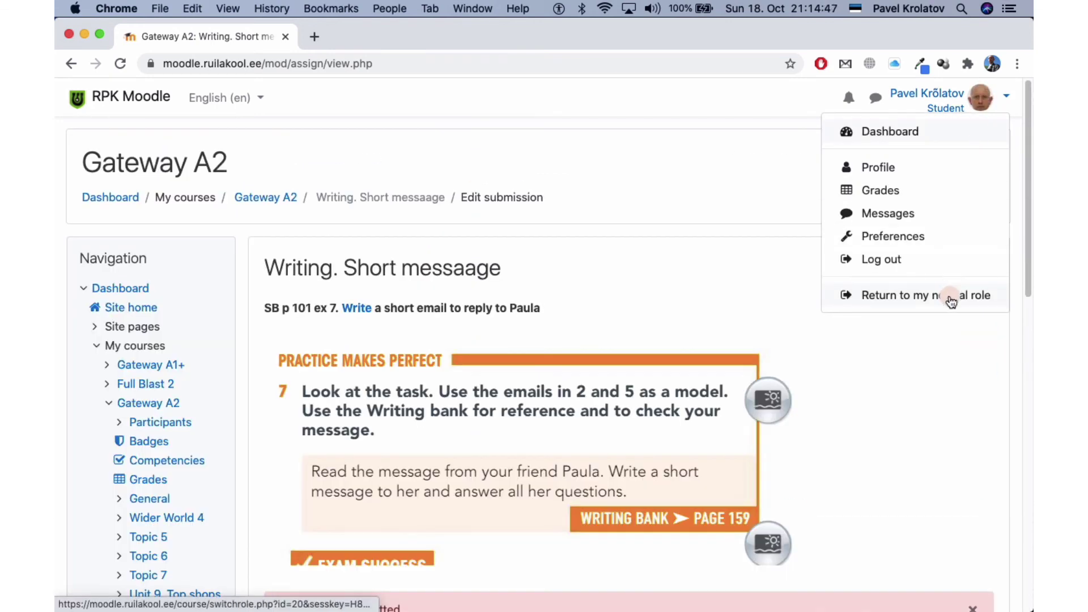
# Step: Return to the normal role and open the grades (Hinded) of the Gateway A2 course
pyautogui.click(951, 297)
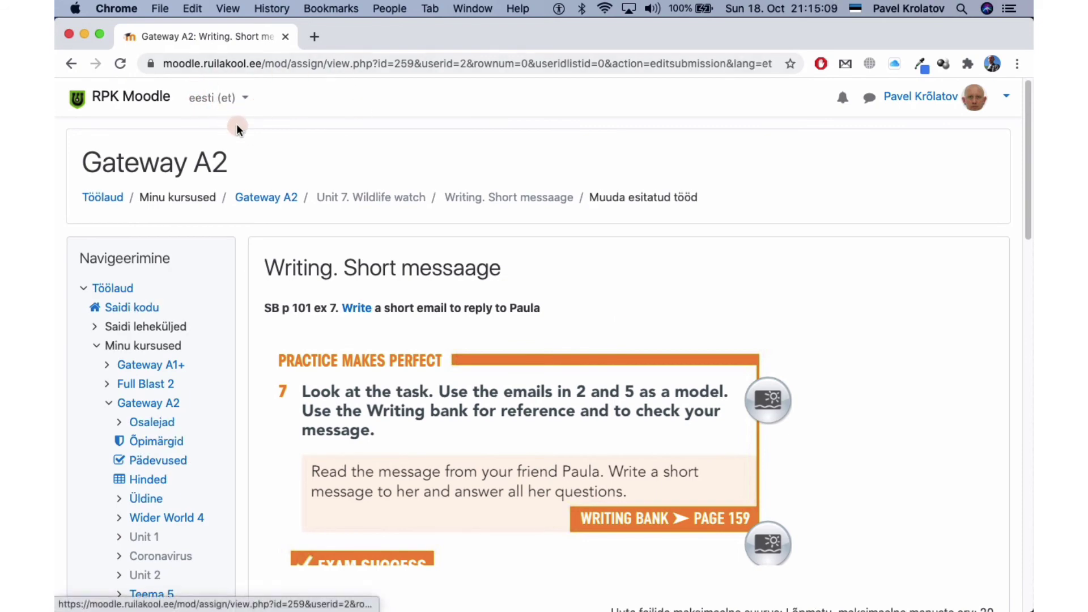
pyautogui.scroll(-5, 233, 175)
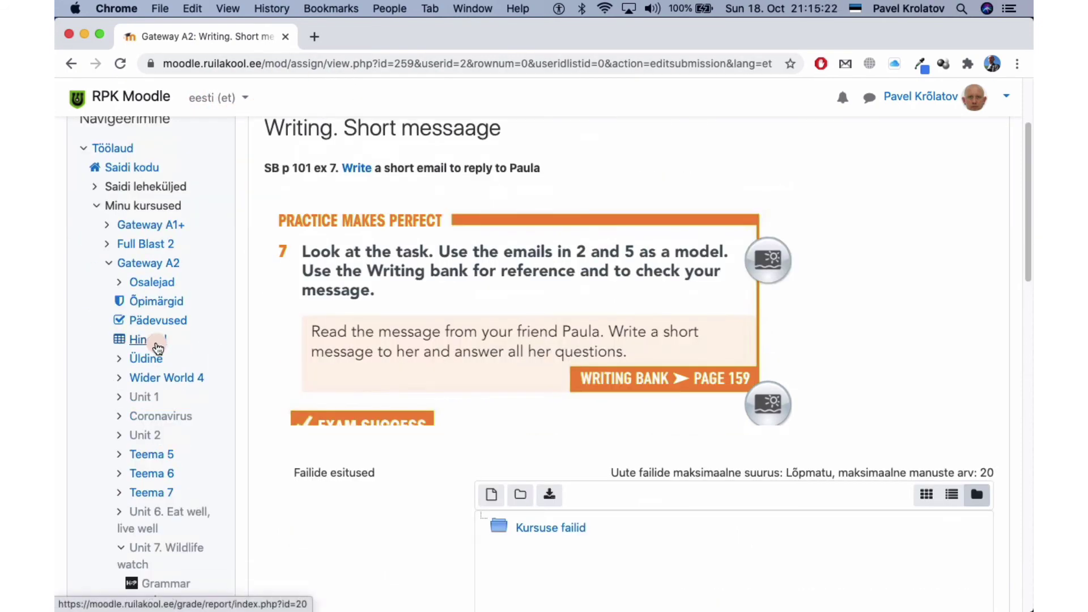
pyautogui.click(139, 340)
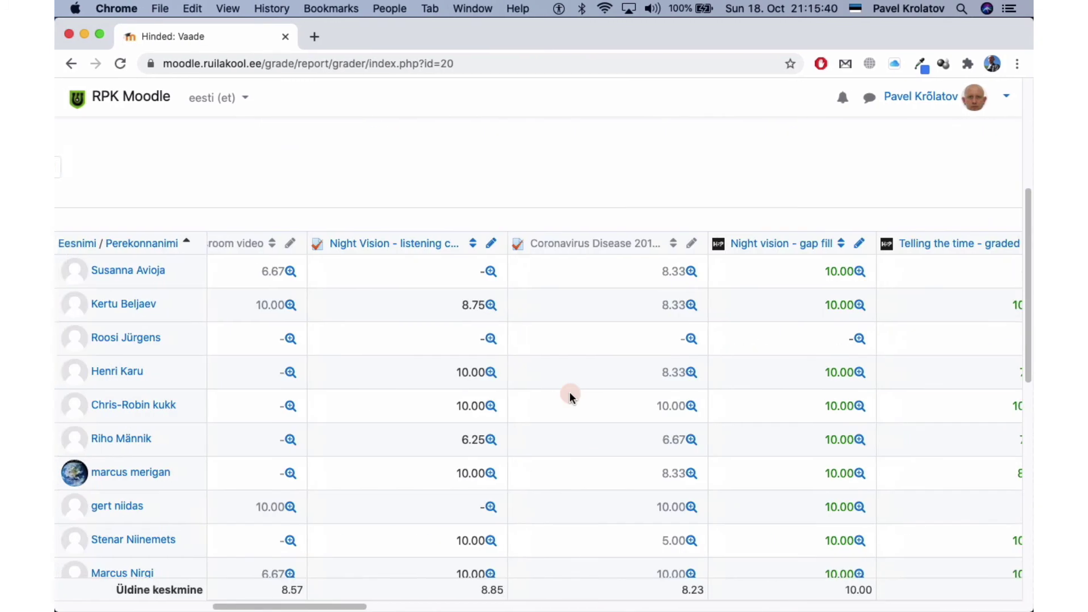
# Step: Open the "Writing an email" assignment from the grader report and display all its submitted works
pyautogui.hscroll(5, 567, 392)
pyautogui.hscroll(15, 560, 393)
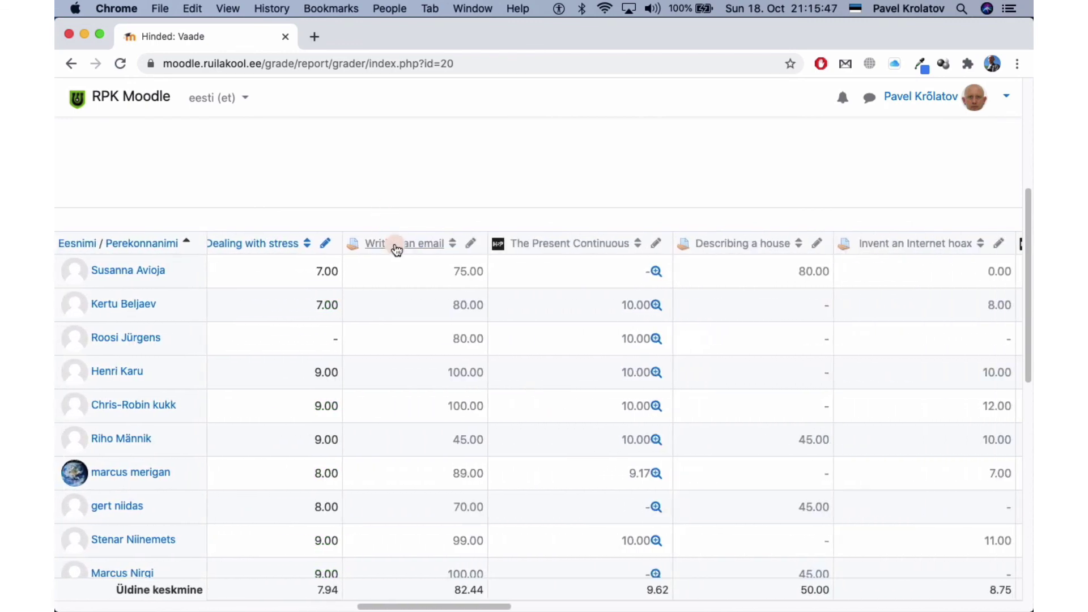
pyautogui.click(397, 249)
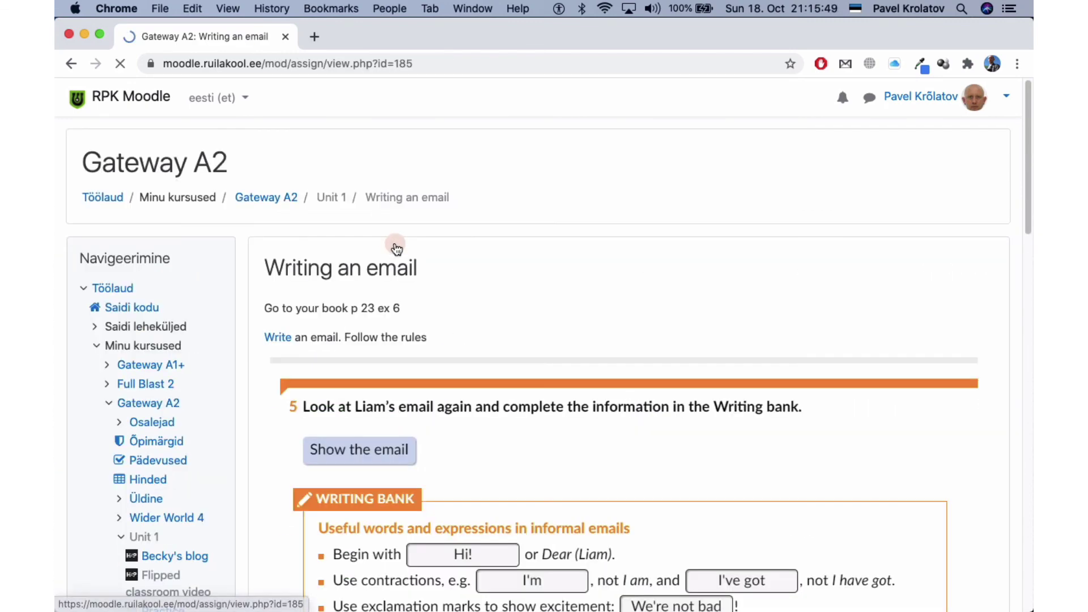
pyautogui.scroll(-10, 399, 240)
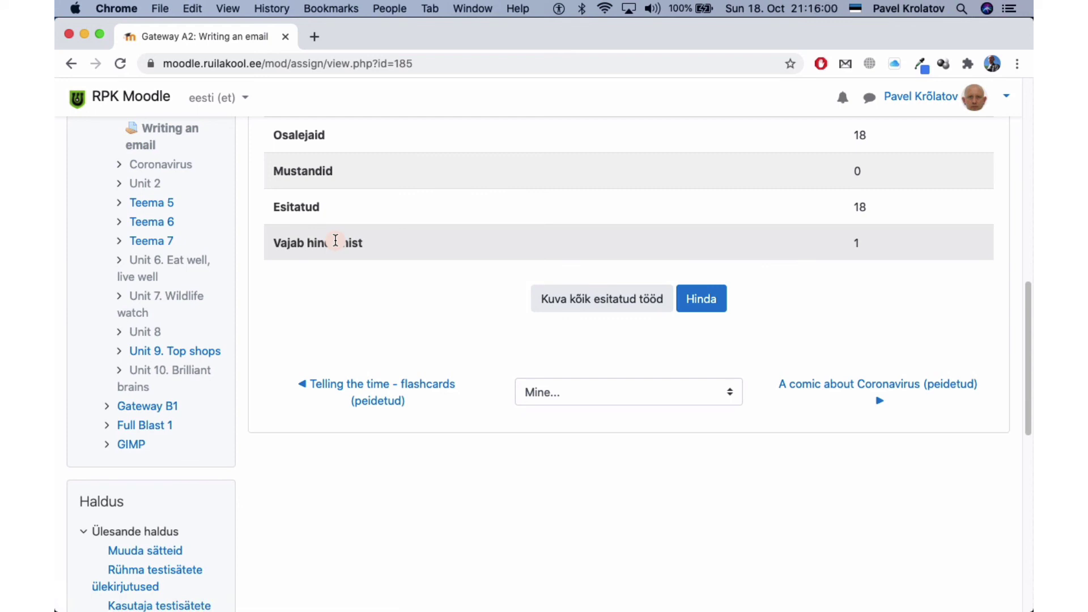
pyautogui.click(607, 301)
# Step: Read the first student's full online text from the submissions table, return to the table and check the Muuda options for that submission
pyautogui.hscroll(5, 595, 301)
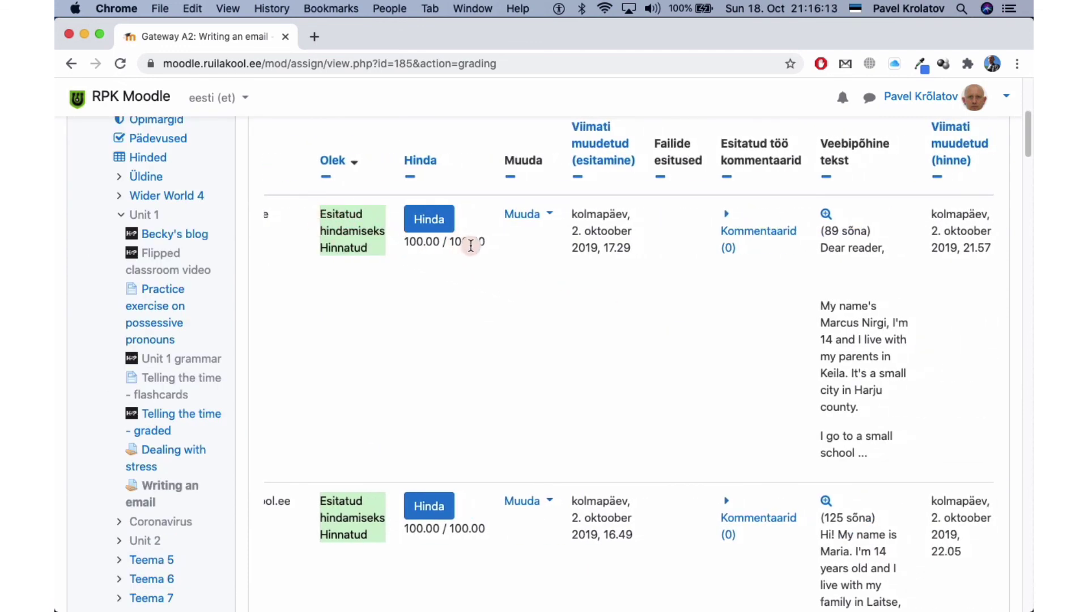
pyautogui.hscroll(5, 510, 267)
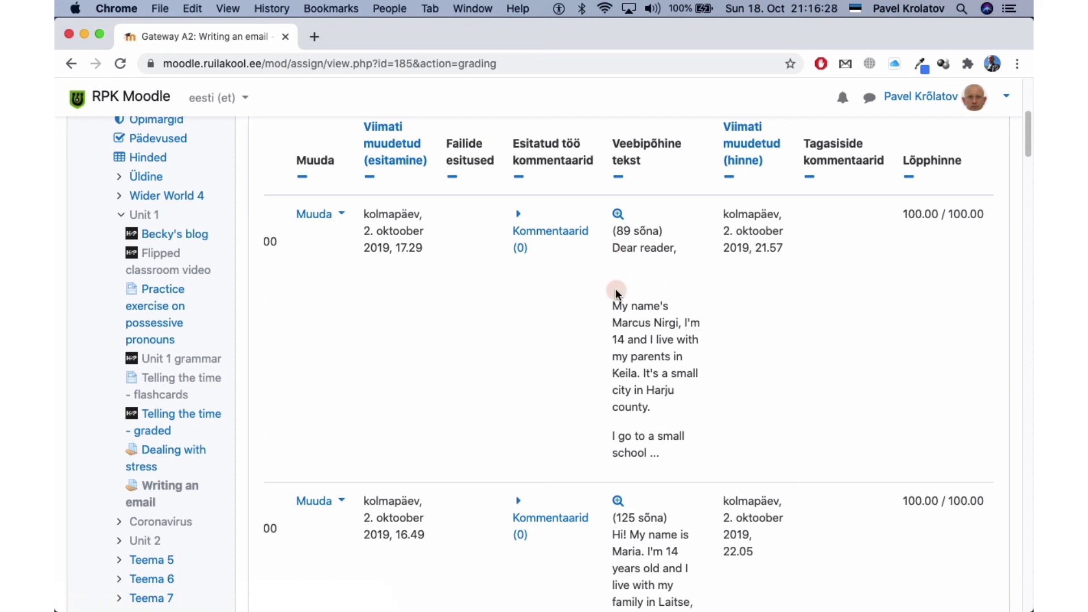
pyautogui.scroll(-2, 617, 291)
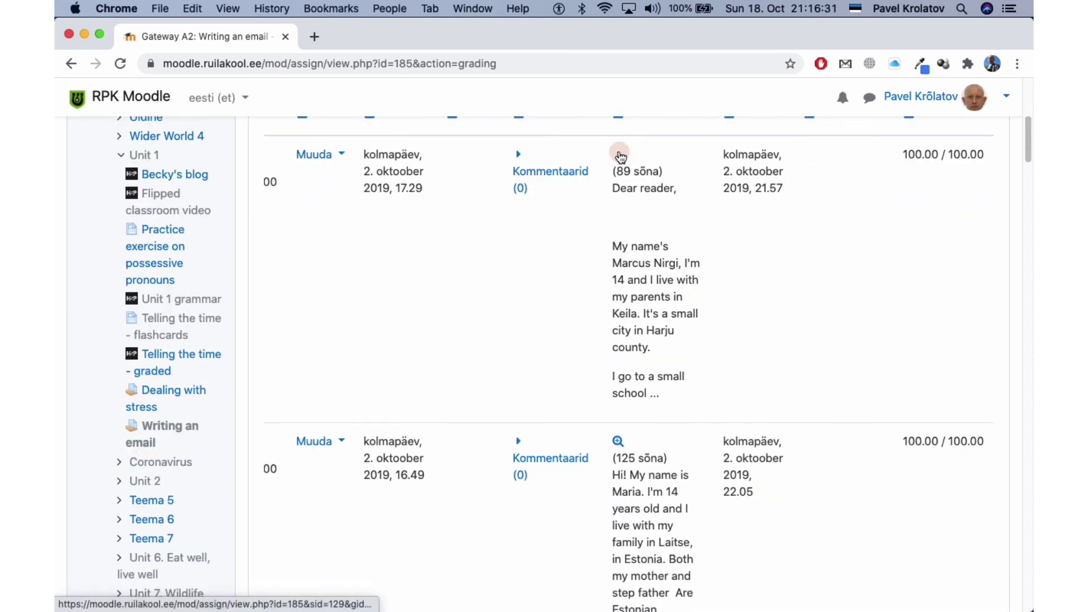
pyautogui.click(620, 156)
pyautogui.scroll(-10, 606, 225)
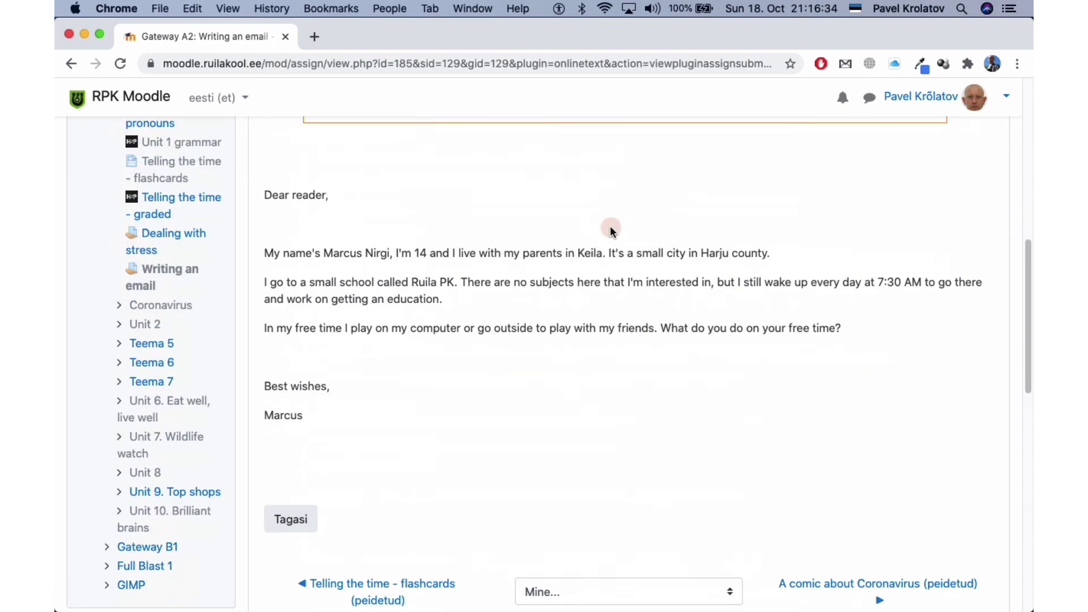
pyautogui.scroll(-1, 530, 250)
pyautogui.scroll(-8, 364, 201)
pyautogui.click(291, 308)
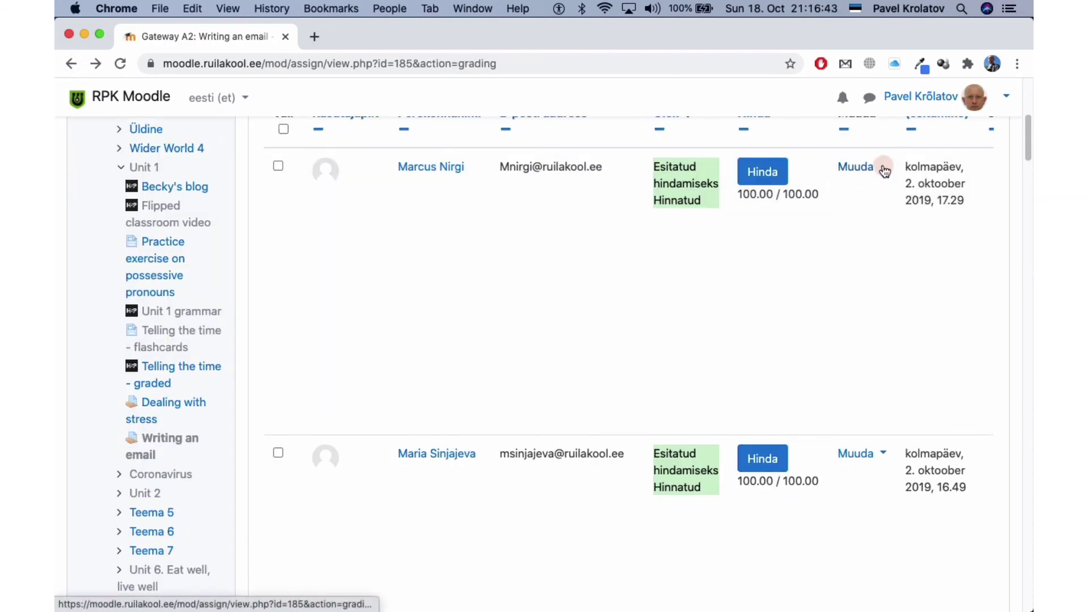
pyautogui.click(885, 171)
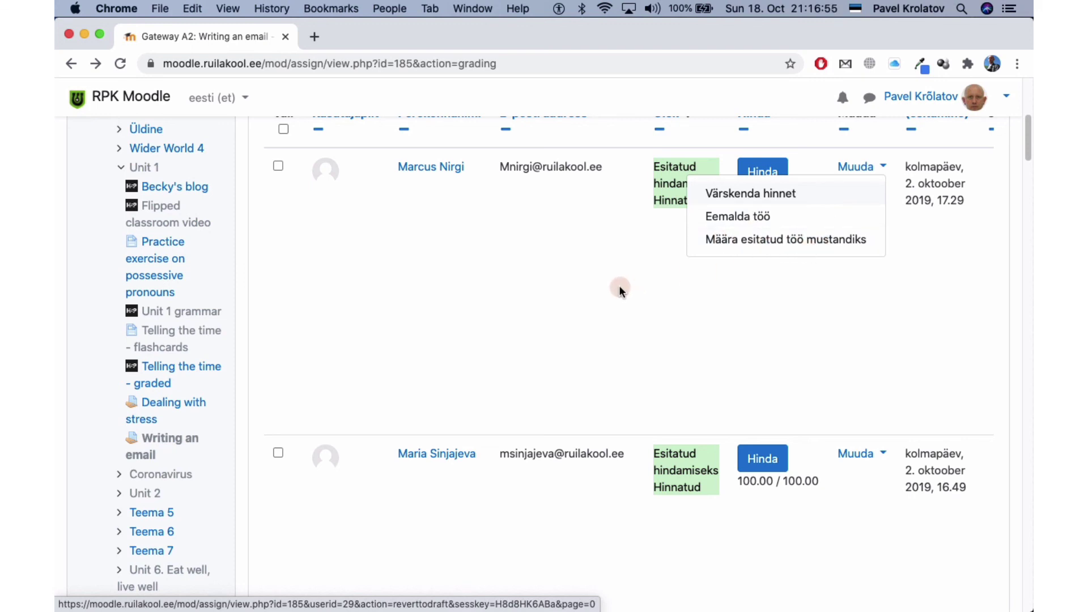
pyautogui.press('Escape')
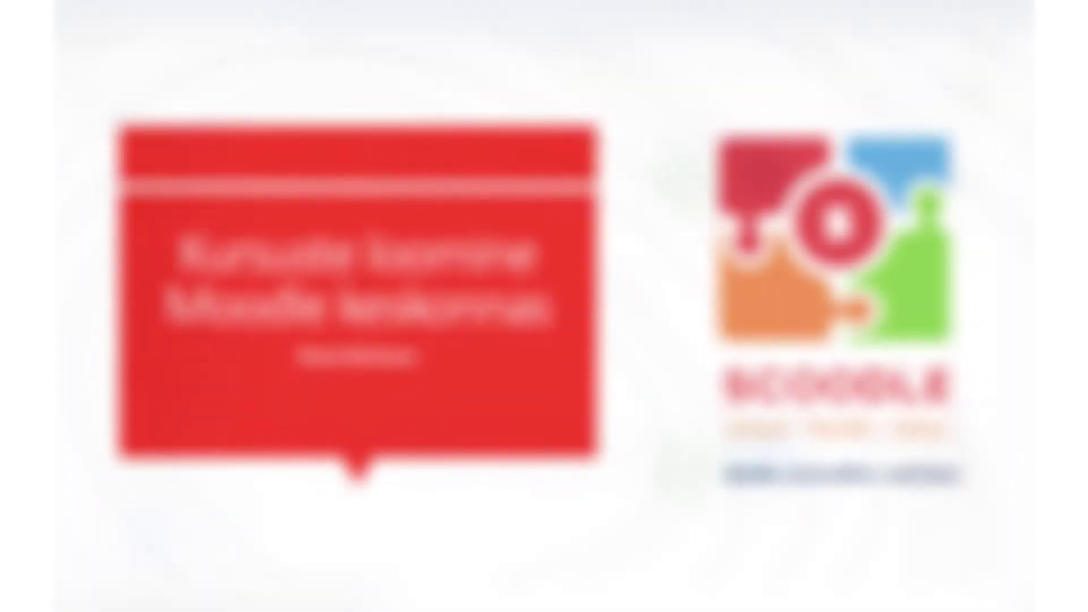